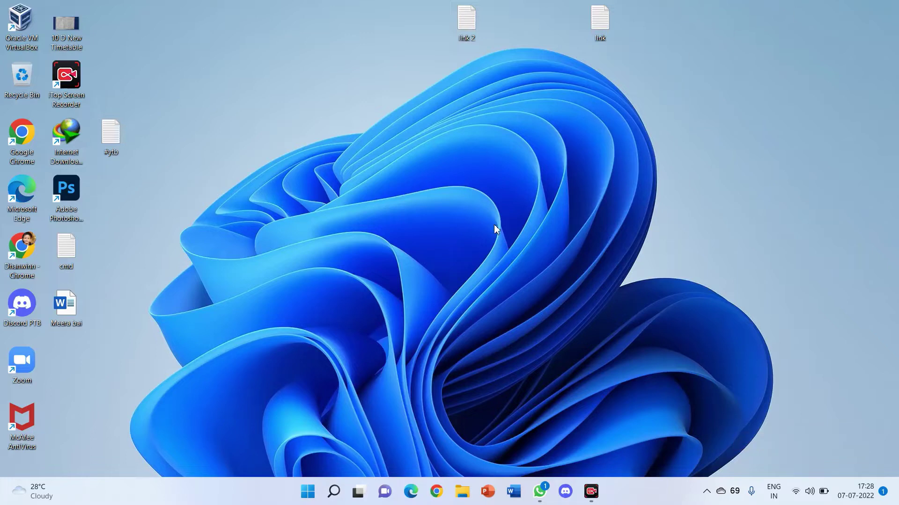
Open Google Chrome in a maximized window with one of the saved user profiles.
{"action": "left_click", "coordinate": [428, 495]}
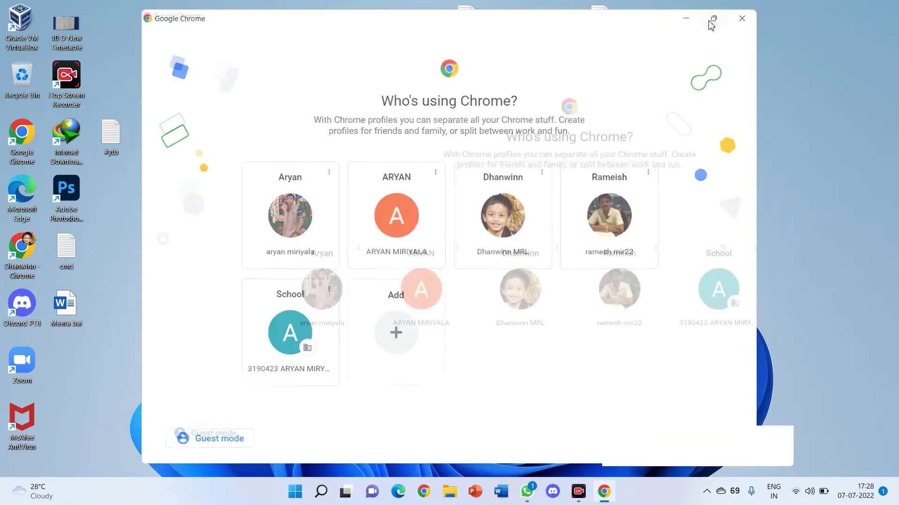
{"action": "left_click", "coordinate": [708, 20]}
{"action": "left_click", "coordinate": [421, 321]}
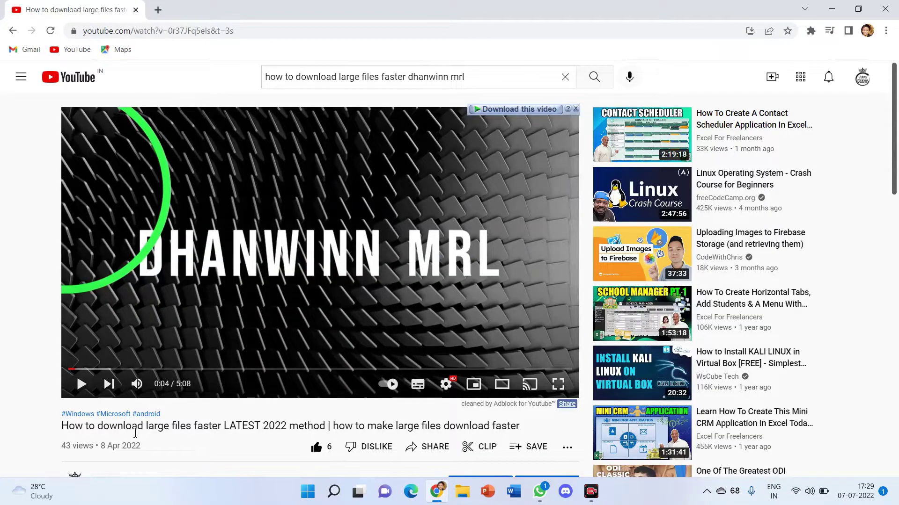
{"action": "scroll", "coordinate": [161, 429], "scroll_direction": "down", "scroll_amount": 3}
{"action": "scroll", "coordinate": [161, 433], "scroll_direction": "down", "scroll_amount": 2}
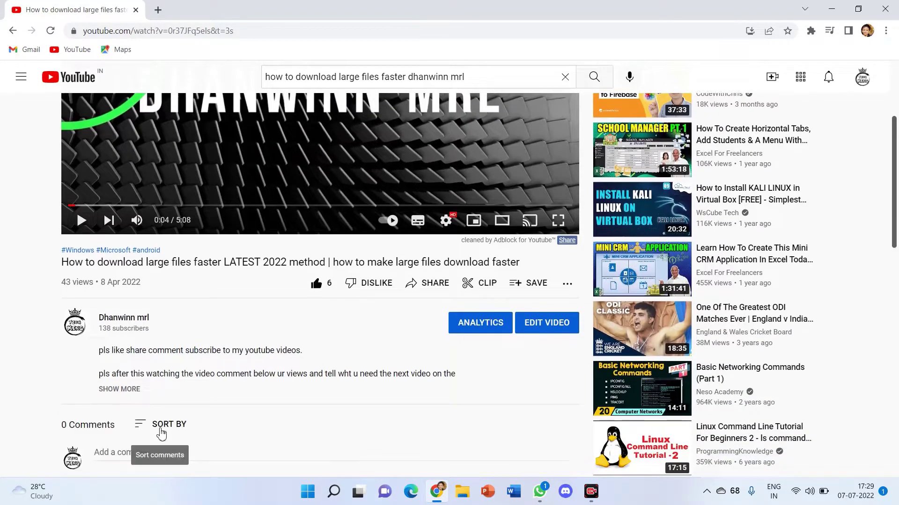
{"action": "scroll", "coordinate": [161, 431], "scroll_direction": "up", "scroll_amount": 5}
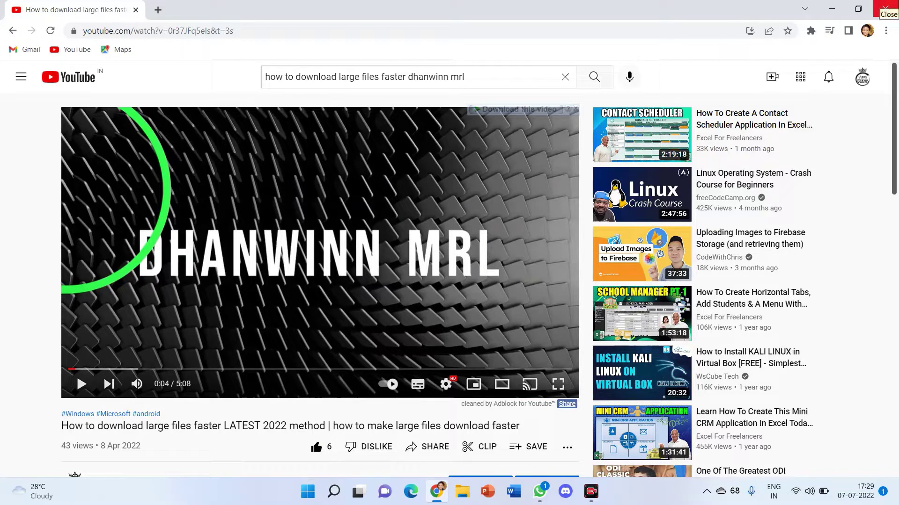
Open a new browser tab and search Google for "bharat os".
{"action": "left_click", "coordinate": [158, 10]}
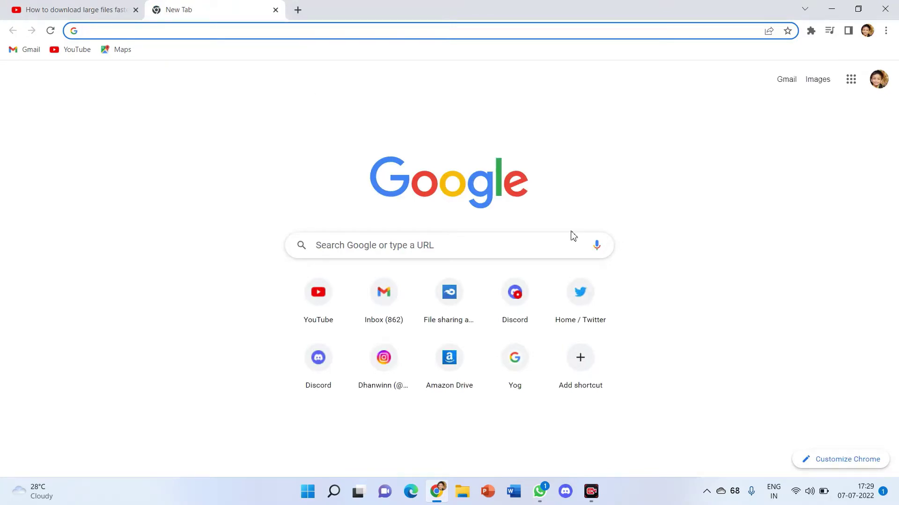
{"action": "key", "text": "ctrl+Tab"}
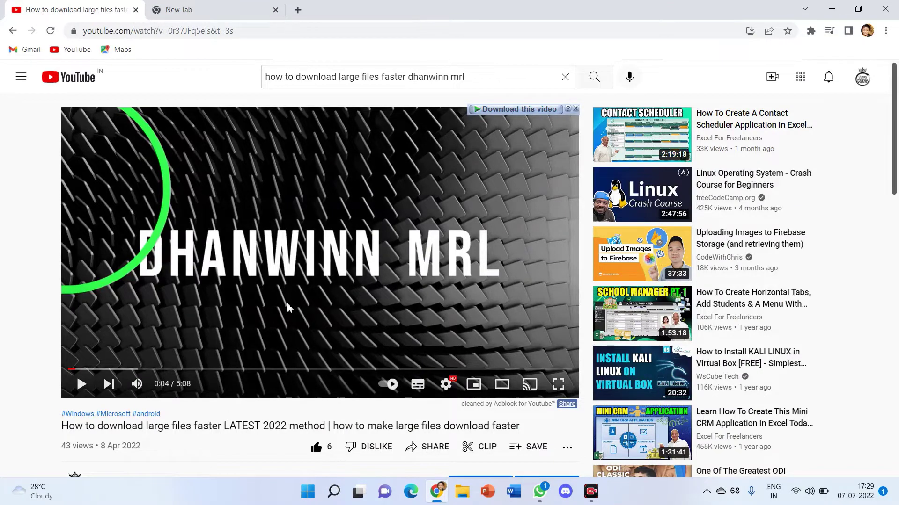
{"action": "left_click", "coordinate": [177, 6]}
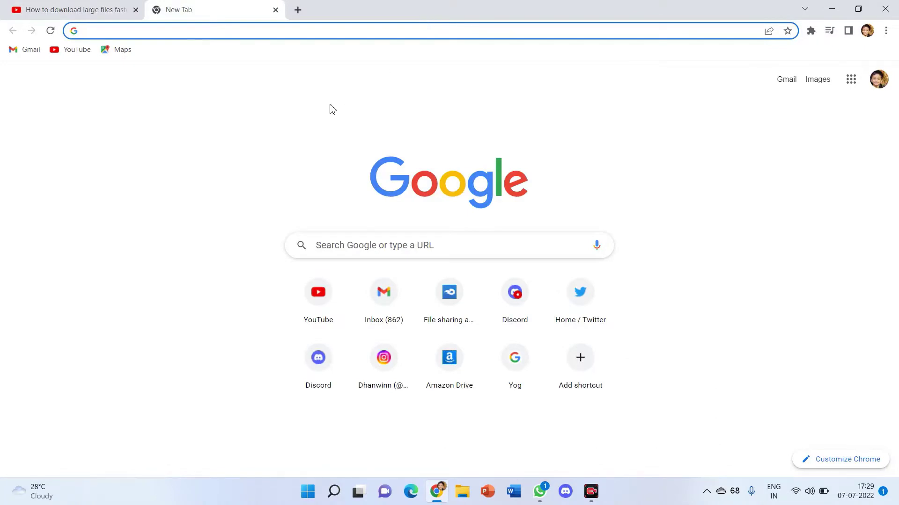
{"action": "type", "text": "bha"}
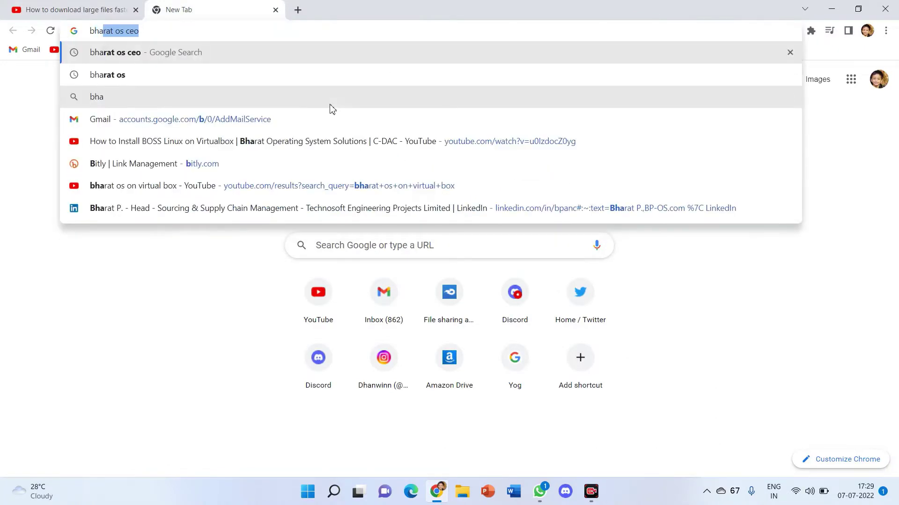
{"action": "type", "text": "rat os"}
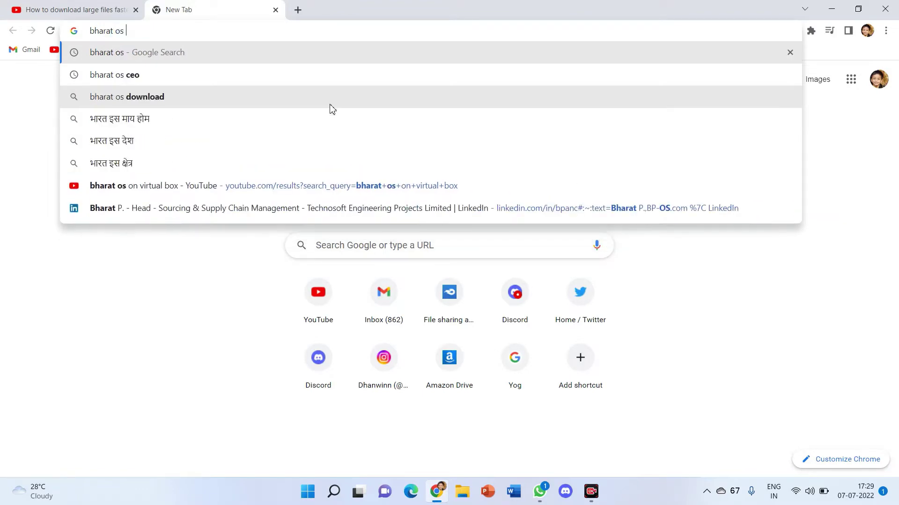
{"action": "key", "text": "Return"}
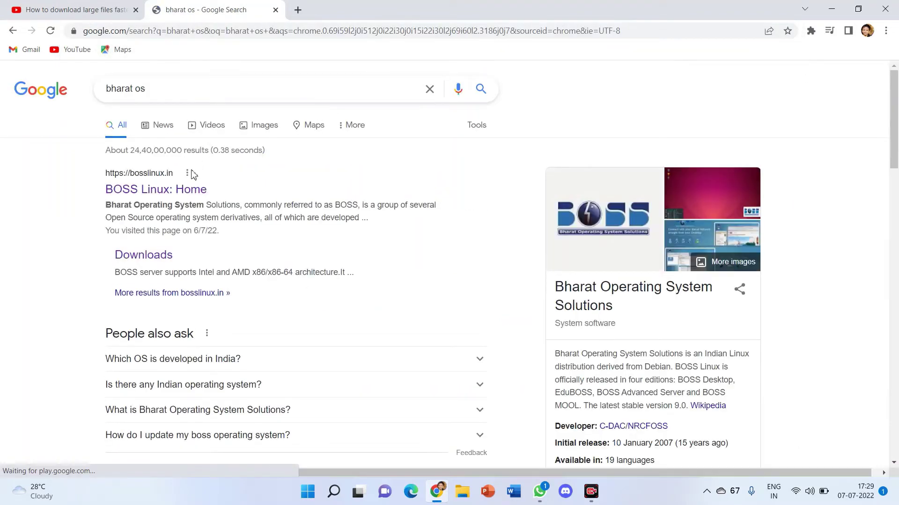
Request the BOSS 9 download from the BOSS Linux site's Downloads page and dismiss the duplicate download link dialog.
{"action": "left_click", "coordinate": [165, 191]}
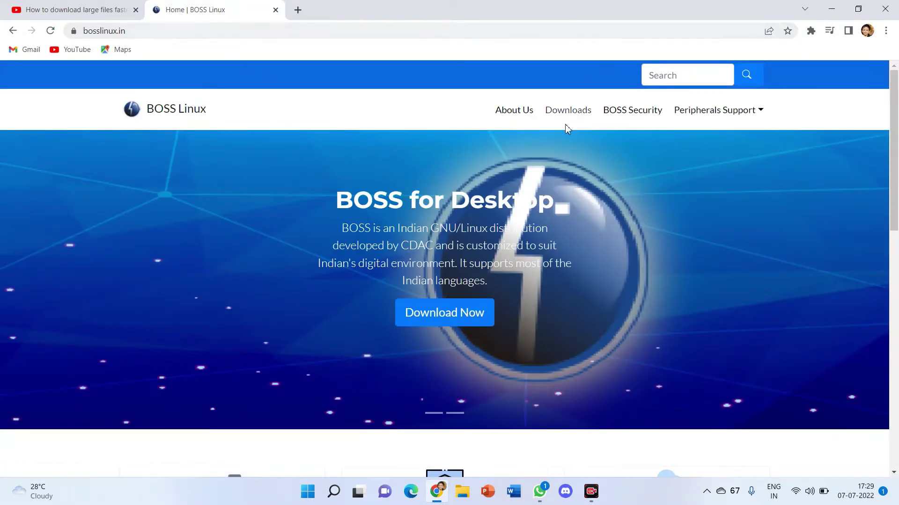
{"action": "left_click", "coordinate": [565, 111]}
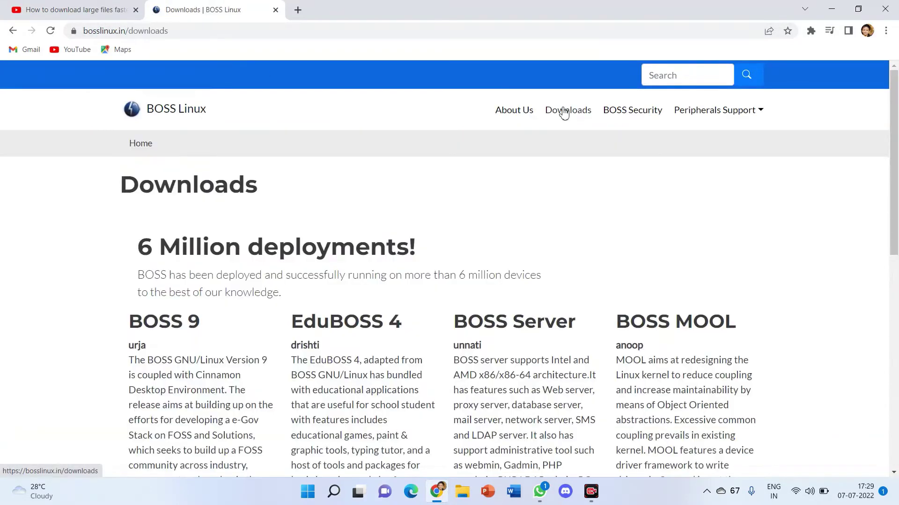
{"action": "scroll", "coordinate": [886, 201], "scroll_direction": "down", "scroll_amount": 2}
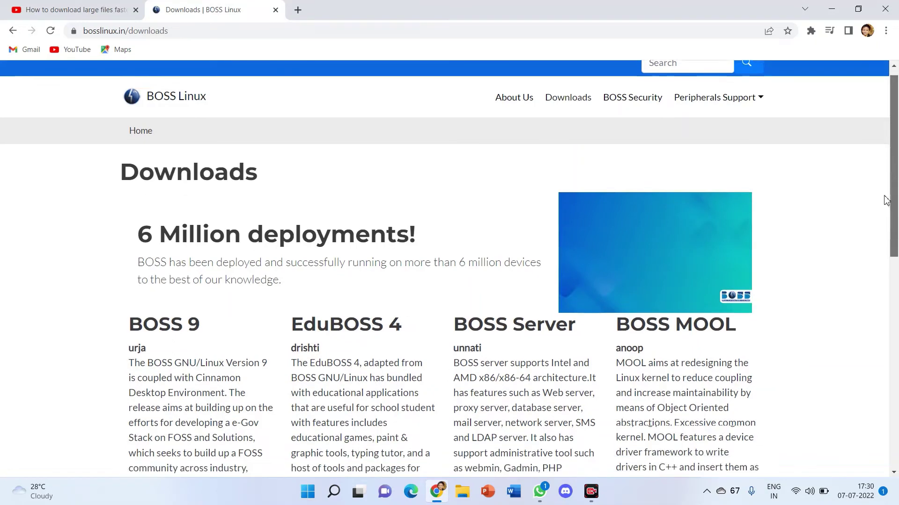
{"action": "scroll", "coordinate": [886, 201], "scroll_direction": "down", "scroll_amount": 3}
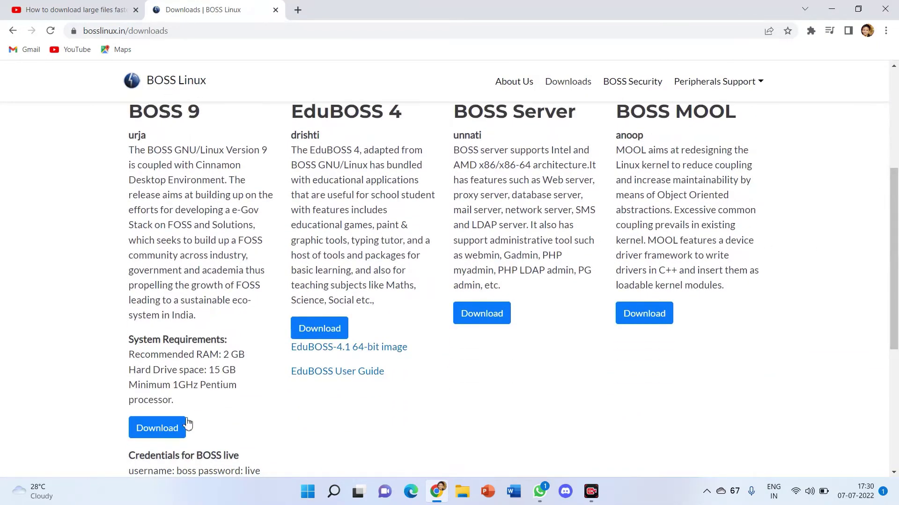
{"action": "left_click", "coordinate": [156, 428]}
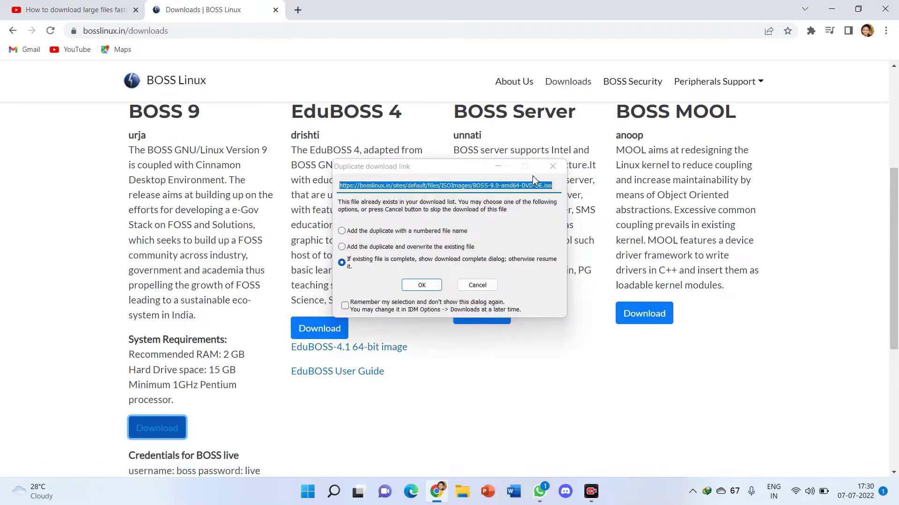
{"action": "left_click", "coordinate": [555, 168]}
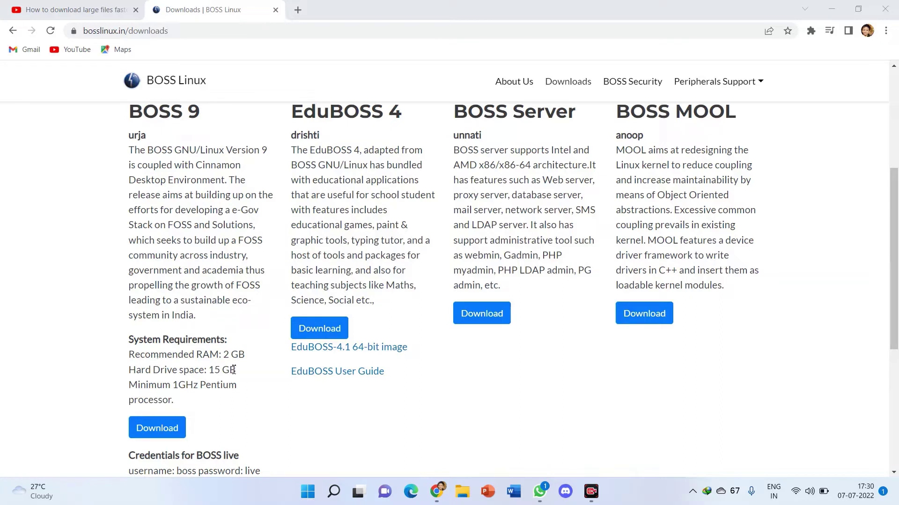
Review the BOSS 9 system requirements for RAM, hard drive space and processor.
{"action": "left_click_drag", "start_coordinate": [244, 359], "coordinate": [203, 364]}
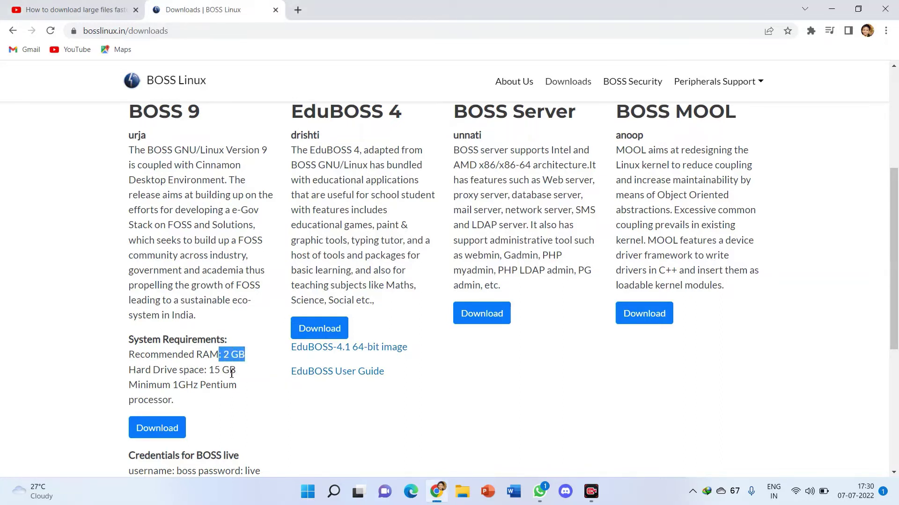
{"action": "left_click", "coordinate": [231, 374]}
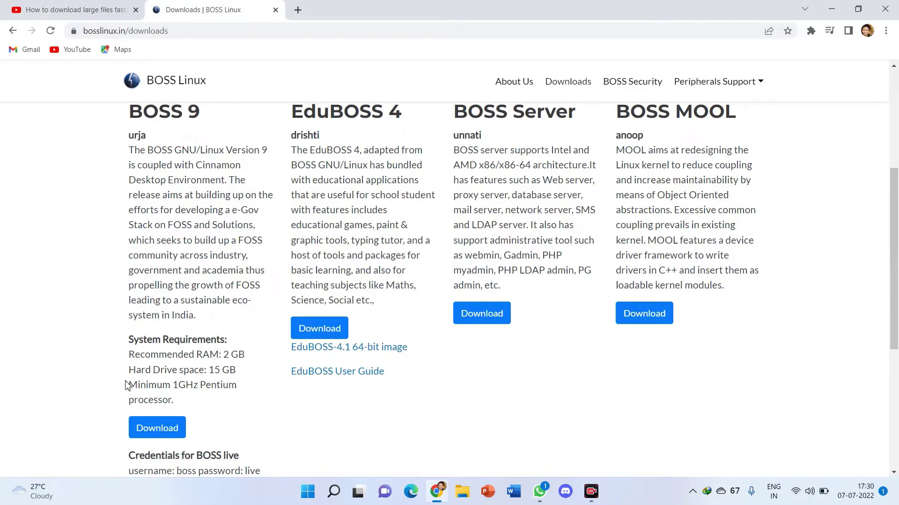
{"action": "left_click_drag", "start_coordinate": [138, 384], "coordinate": [168, 397]}
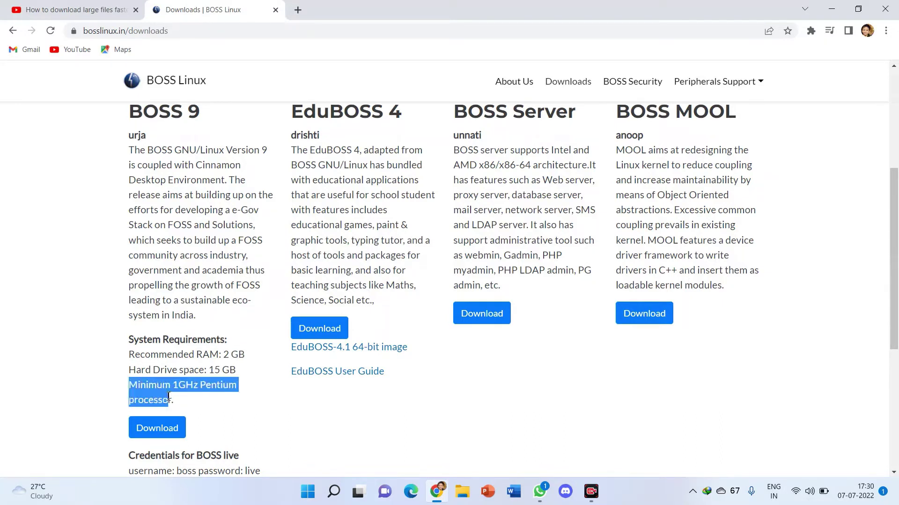
{"action": "left_click", "coordinate": [169, 397]}
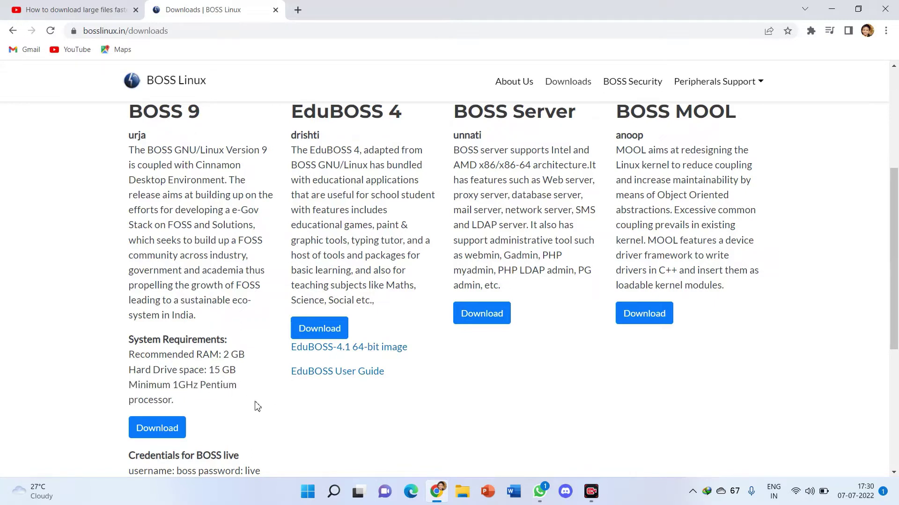
{"action": "left_click_drag", "start_coordinate": [131, 383], "coordinate": [224, 359]}
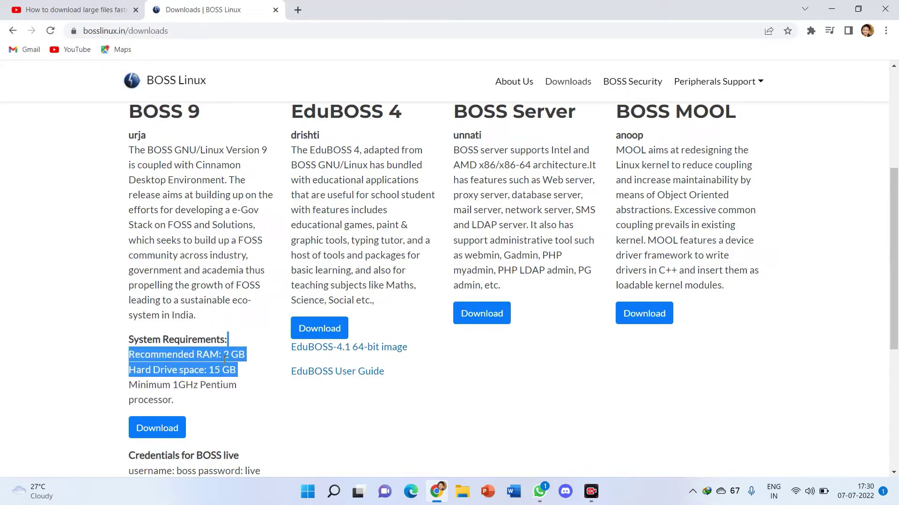
{"action": "left_click", "coordinate": [224, 359]}
Close the browser window, and open and close a File Explorer window.
{"action": "left_click_drag", "start_coordinate": [894, 268], "coordinate": [894, 383]}
{"action": "left_click", "coordinate": [885, 9]}
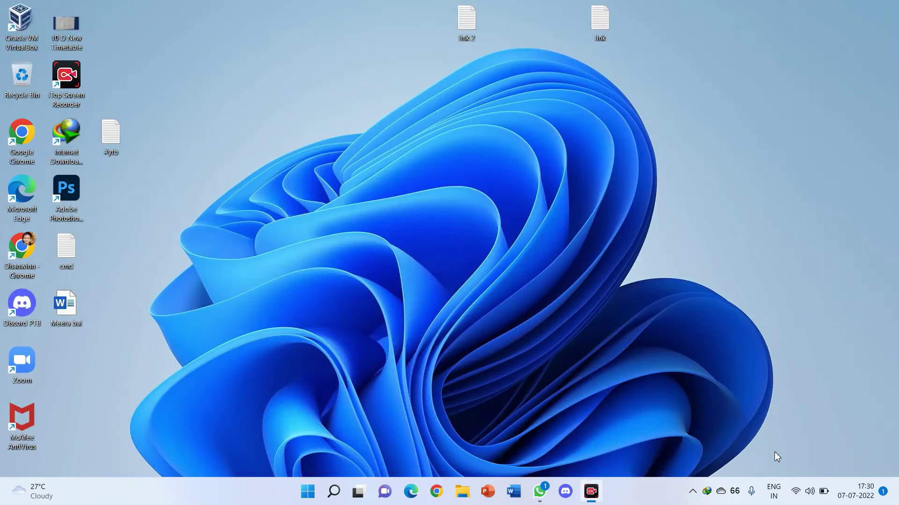
{"action": "key", "text": "super+e"}
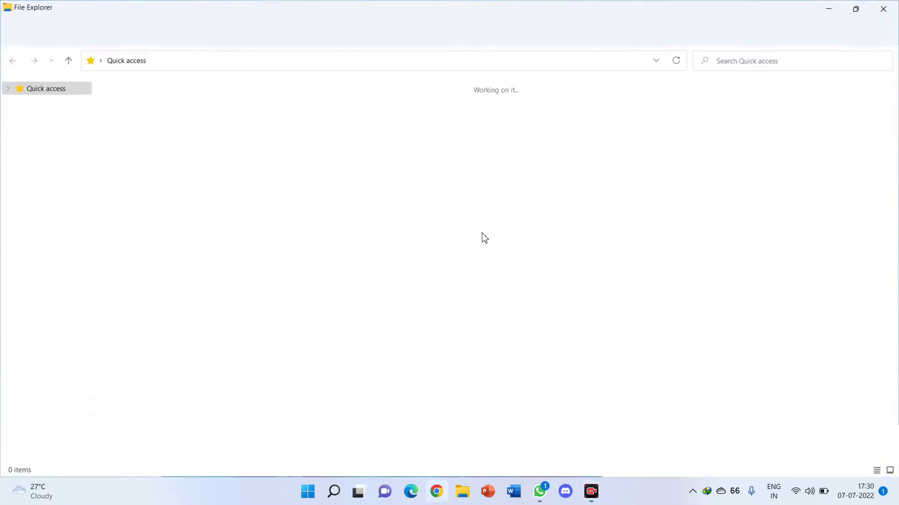
{"action": "left_click", "coordinate": [883, 8]}
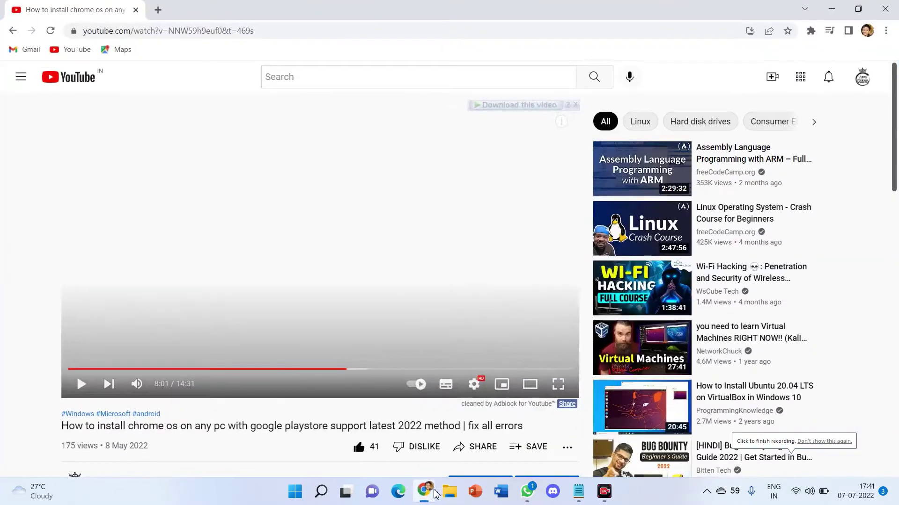
Switch to Chrome, open a new tab beside the Chrome OS installation video, and show that video's full web address.
{"action": "left_click", "coordinate": [424, 492]}
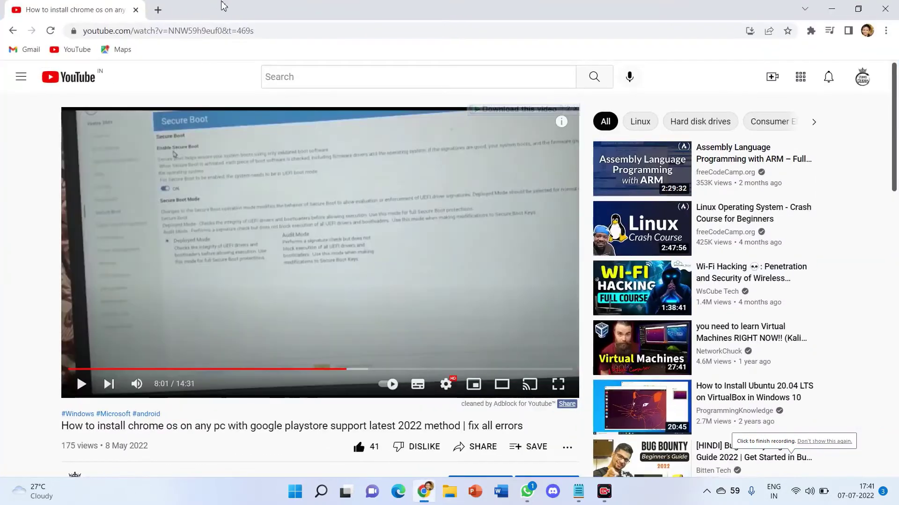
{"action": "left_click", "coordinate": [157, 10]}
{"action": "left_click", "coordinate": [47, 10]}
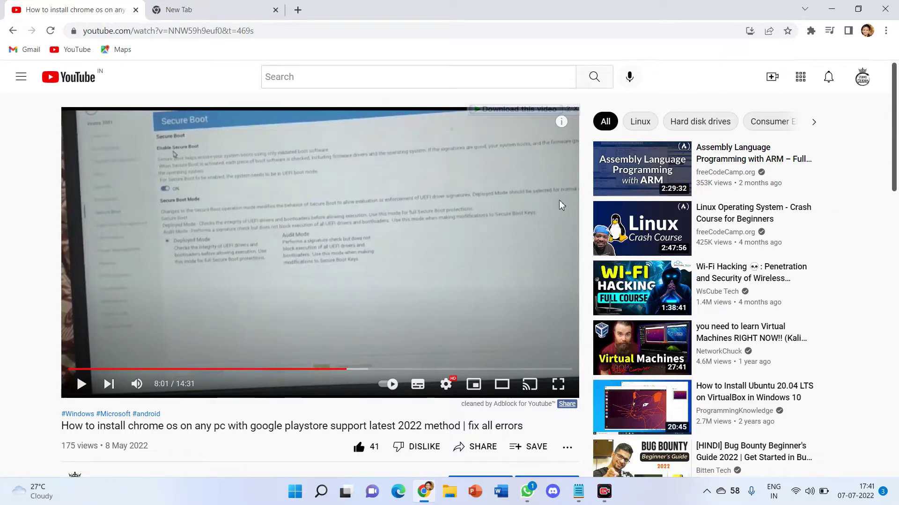
{"action": "left_click", "coordinate": [284, 31]}
{"action": "left_click", "coordinate": [306, 32]}
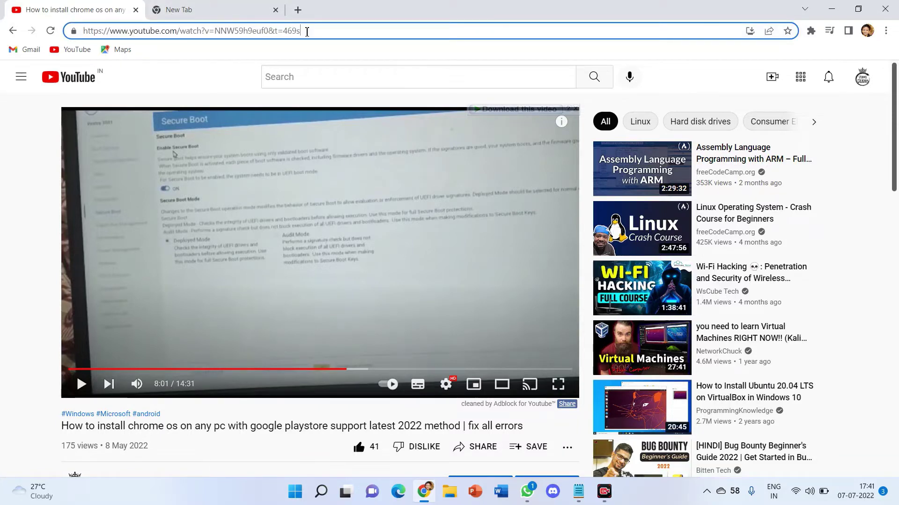
Search Google for "rufus download" in the empty tab and open the official rufus.ie website.
{"action": "left_click", "coordinate": [262, 6]}
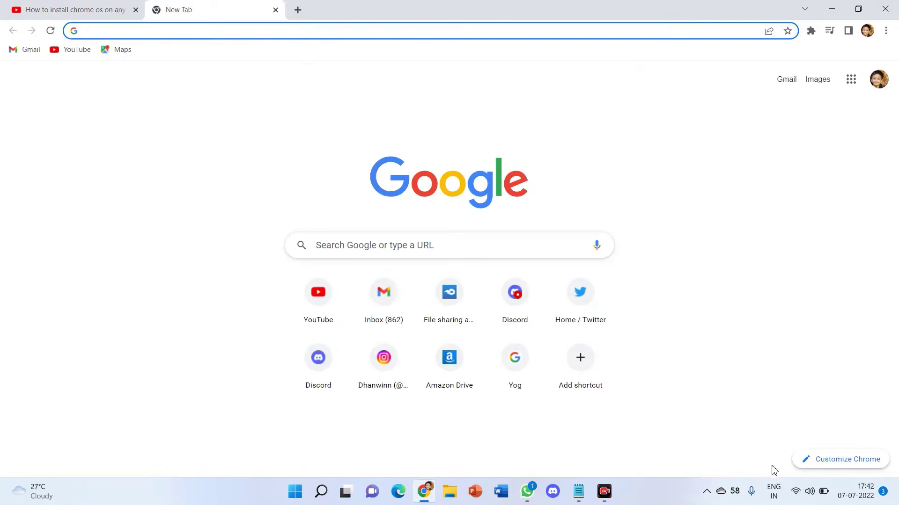
{"action": "type", "text": "rufus"}
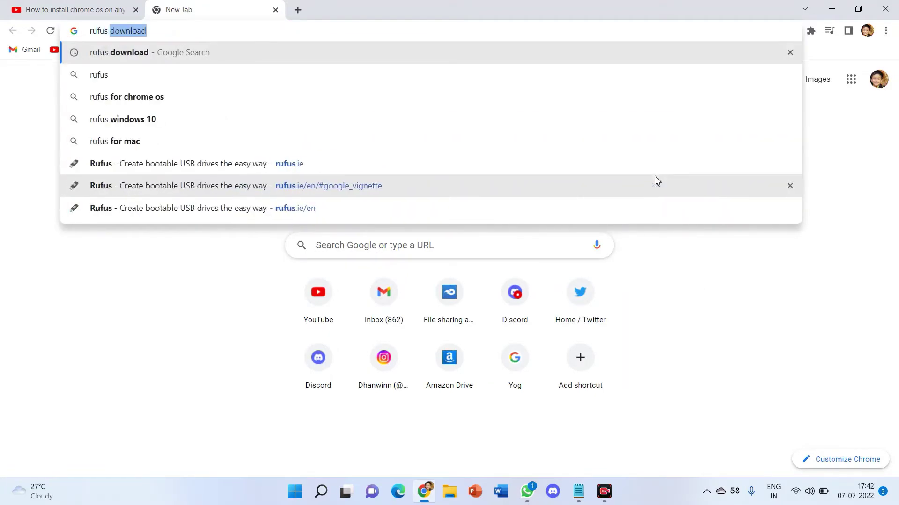
{"action": "key", "text": "Return"}
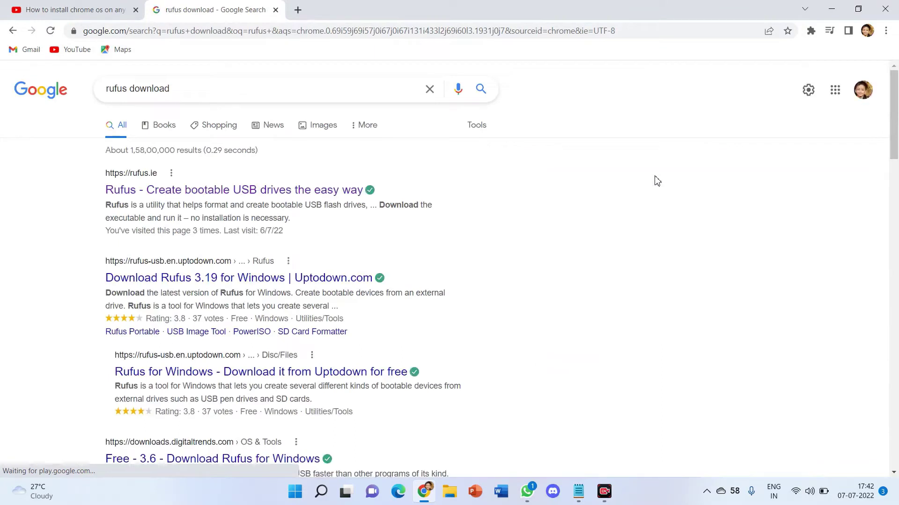
{"action": "left_click", "coordinate": [320, 187]}
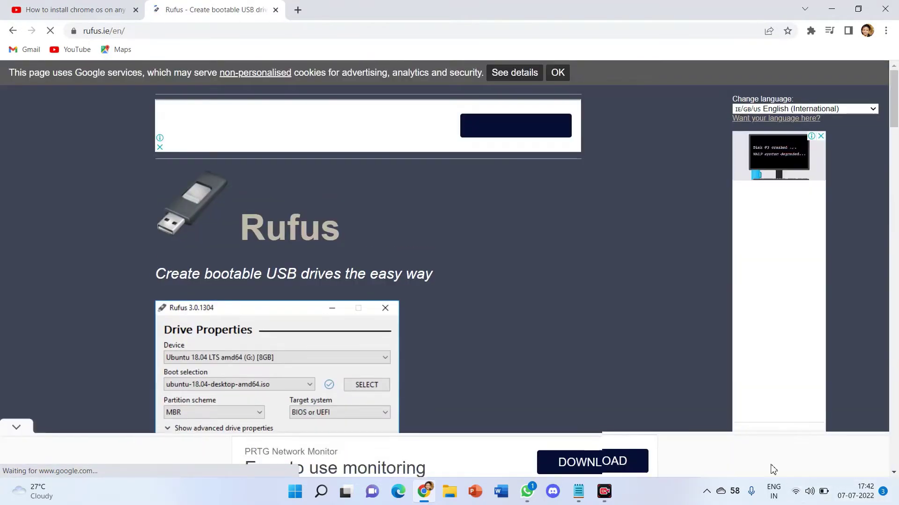
Download Rufus 3.19 Portable through the download manager, closing the advertisement, and minimize the browser.
{"action": "scroll", "coordinate": [545, 271], "scroll_direction": "down", "scroll_amount": 12}
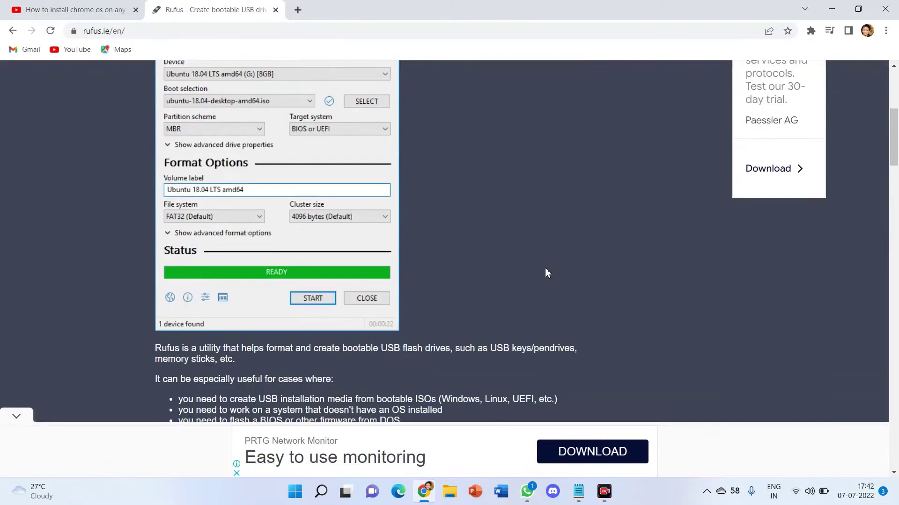
{"action": "scroll", "coordinate": [546, 271], "scroll_direction": "down", "scroll_amount": 1}
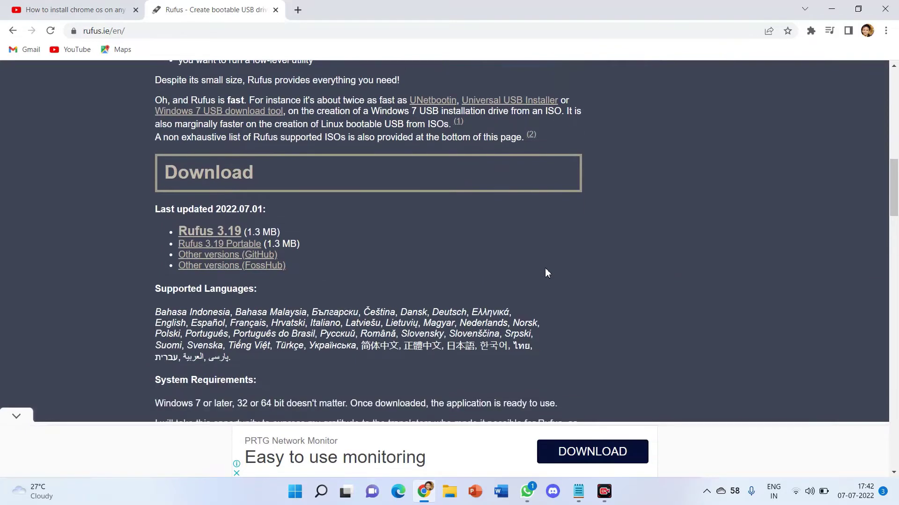
{"action": "left_click", "coordinate": [253, 245]}
{"action": "left_click", "coordinate": [551, 174]}
{"action": "left_click", "coordinate": [446, 295]}
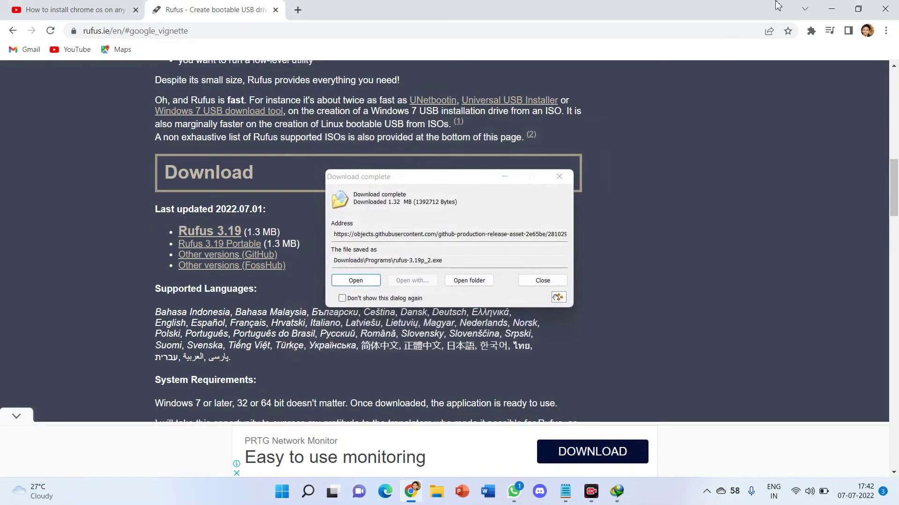
{"action": "left_click", "coordinate": [831, 9]}
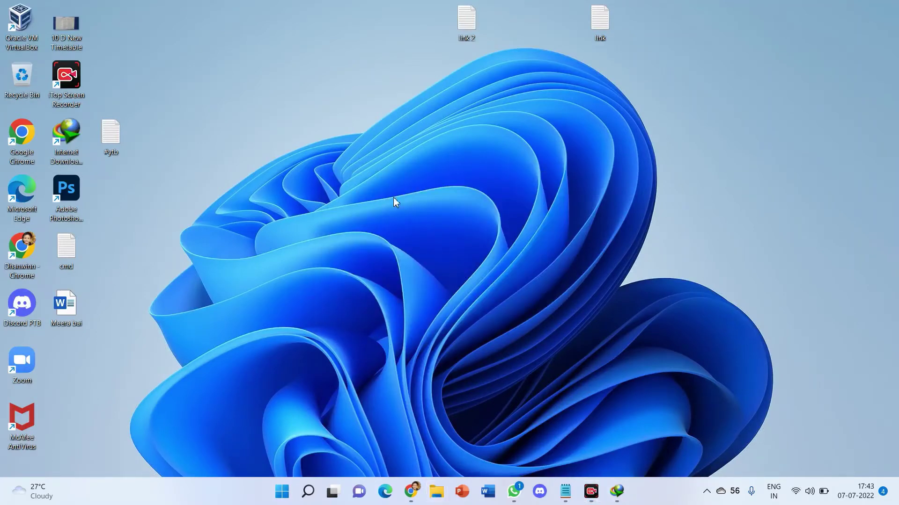
Run rufus-3.19p_2 from the Programs folder inside Downloads and close the File Explorer window.
{"action": "key", "text": "super+e"}
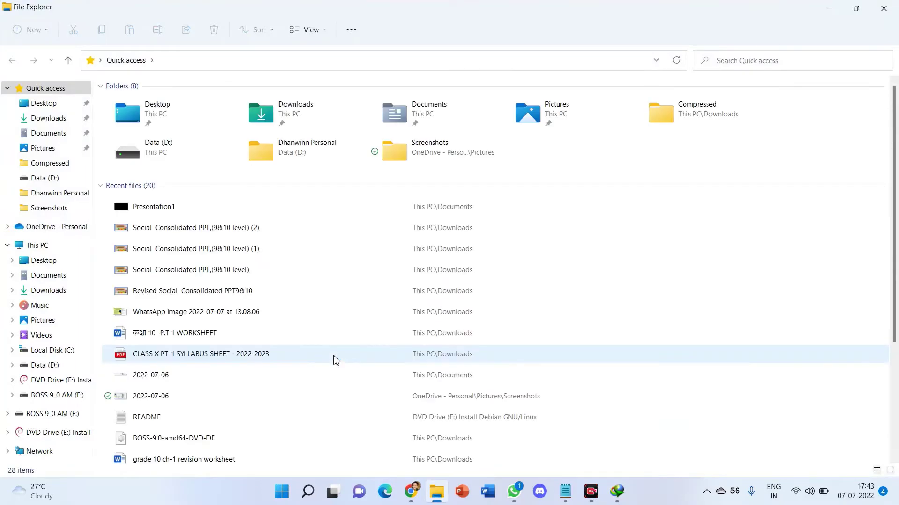
{"action": "left_click", "coordinate": [74, 294]}
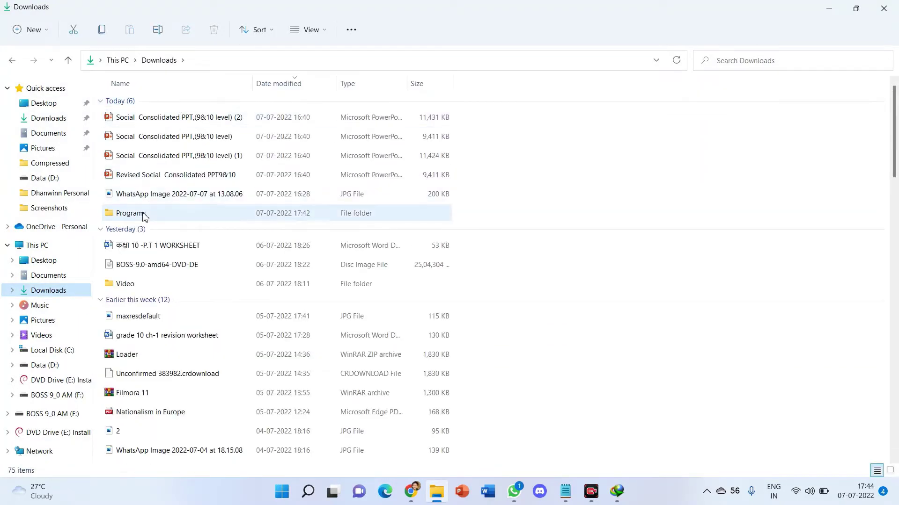
{"action": "double_click", "coordinate": [144, 214]}
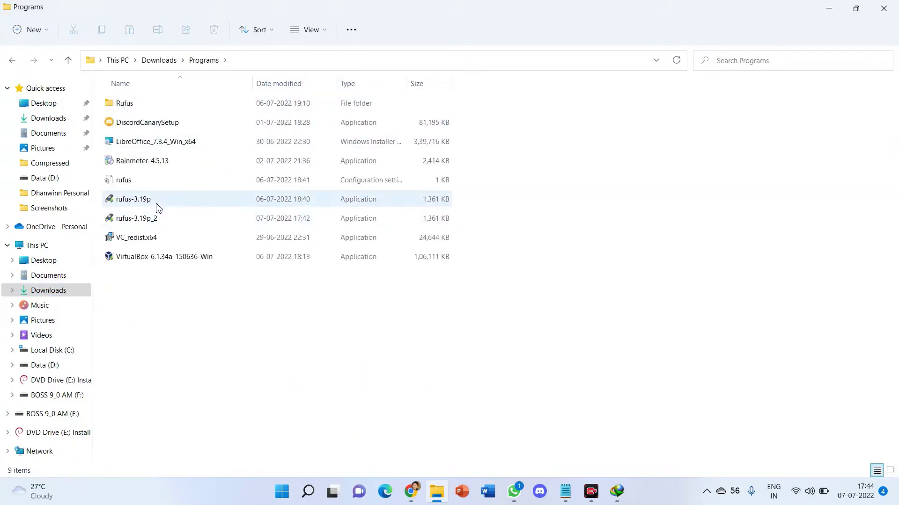
{"action": "left_click", "coordinate": [148, 219]}
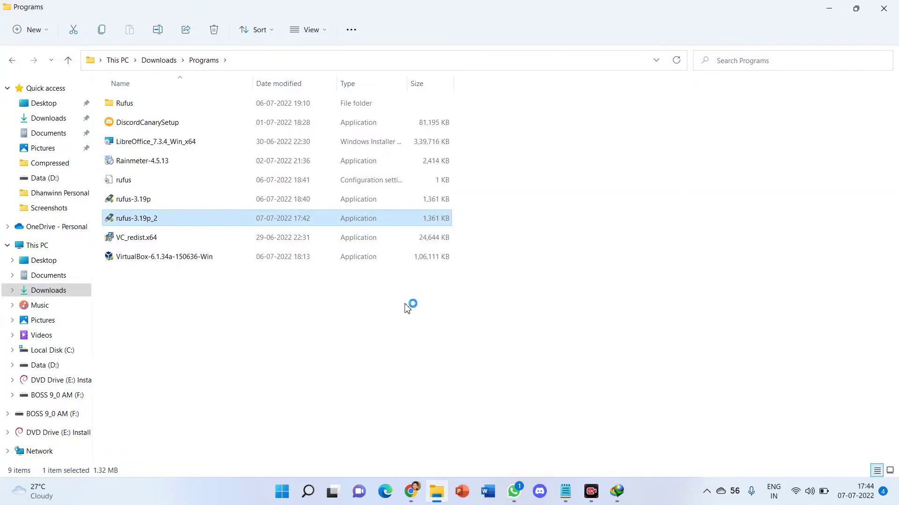
{"action": "left_click", "coordinate": [884, 8]}
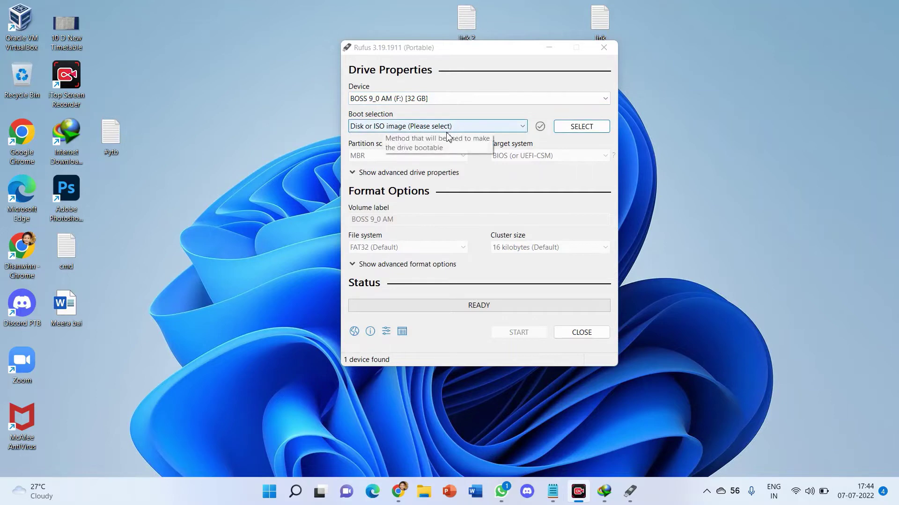
Choose the BOSS-9.0-amd64-DVD-DE disc image from Downloads as the Rufus boot selection.
{"action": "left_click", "coordinate": [581, 129]}
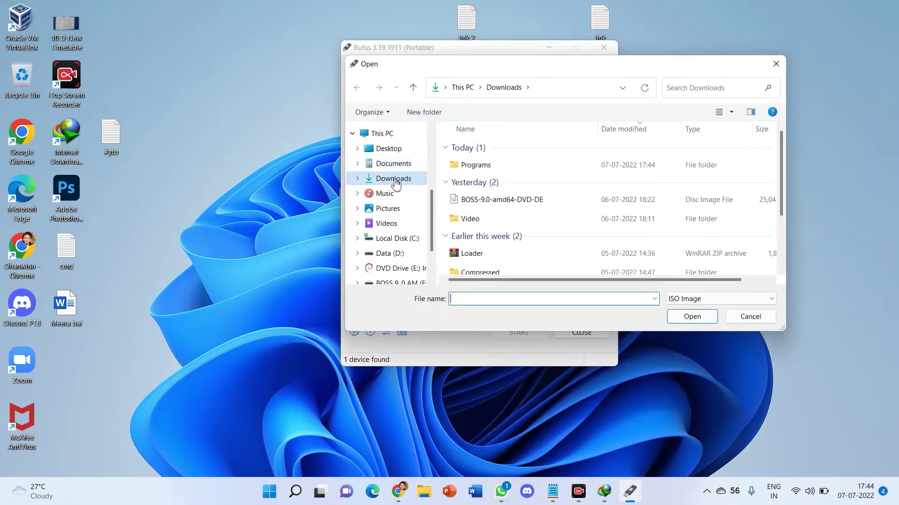
{"action": "left_click", "coordinate": [501, 201]}
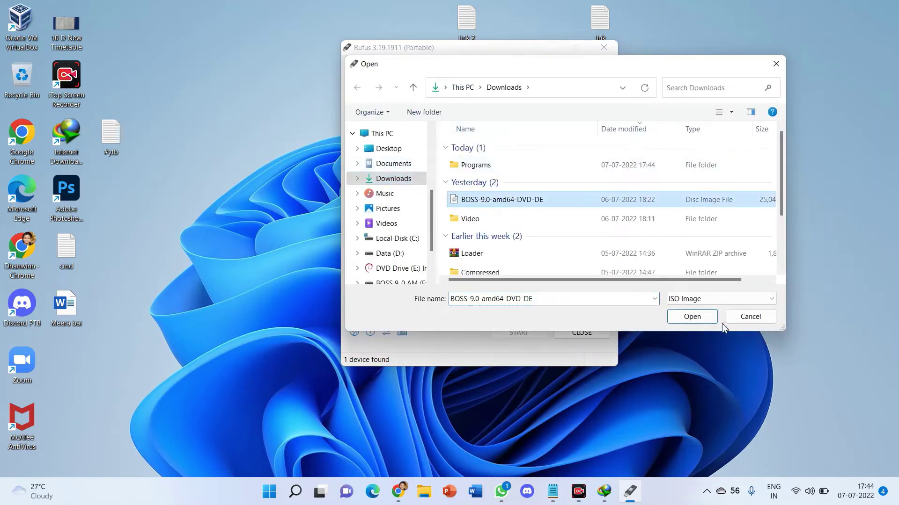
{"action": "left_click", "coordinate": [701, 318]}
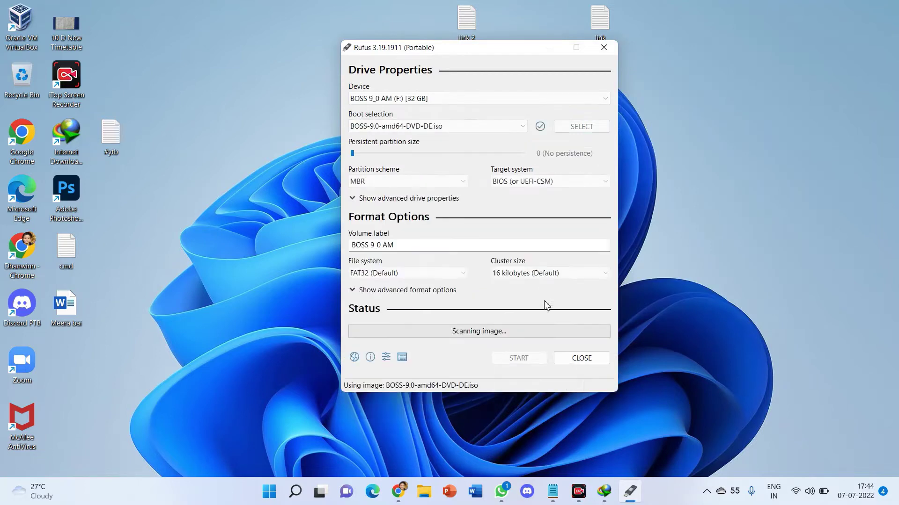
Write the image to the 32 GB USB drive in ISO Image mode, accepting the data erasure, and close Rufus.
{"action": "left_click", "coordinate": [518, 358]}
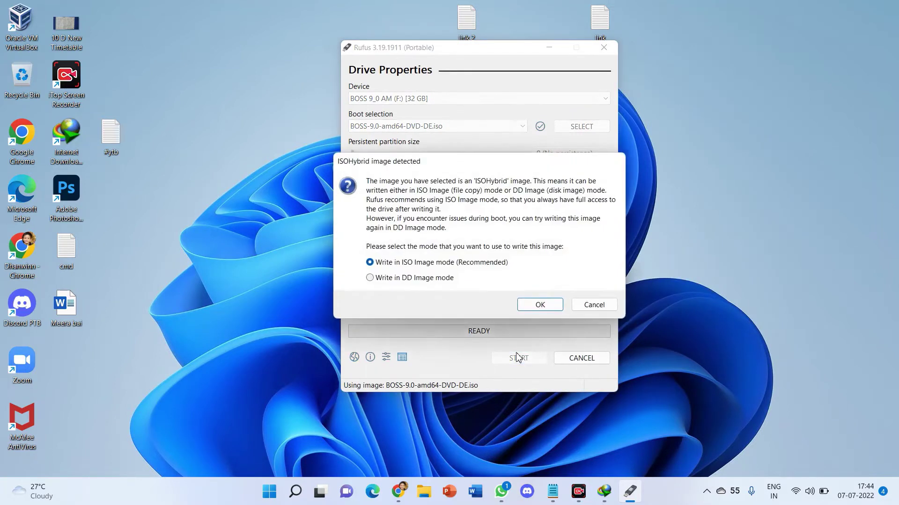
{"action": "left_click", "coordinate": [524, 309]}
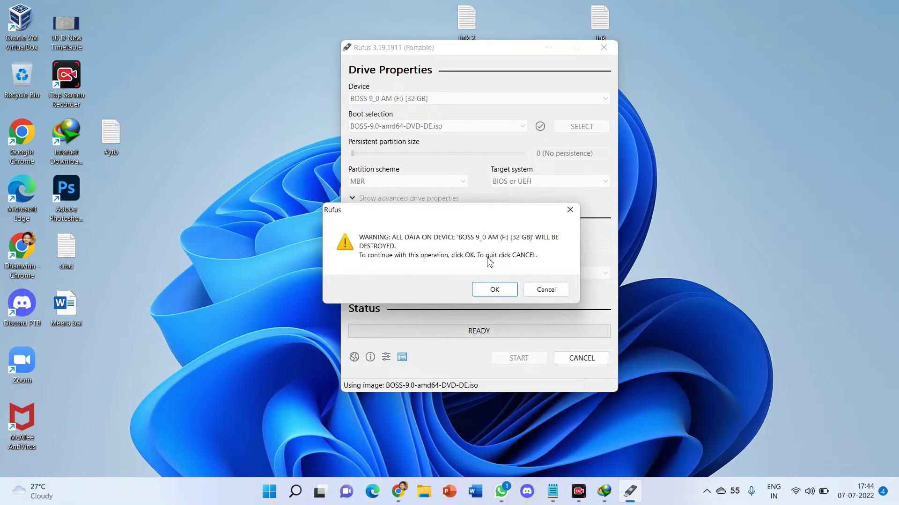
{"action": "left_click", "coordinate": [486, 288]}
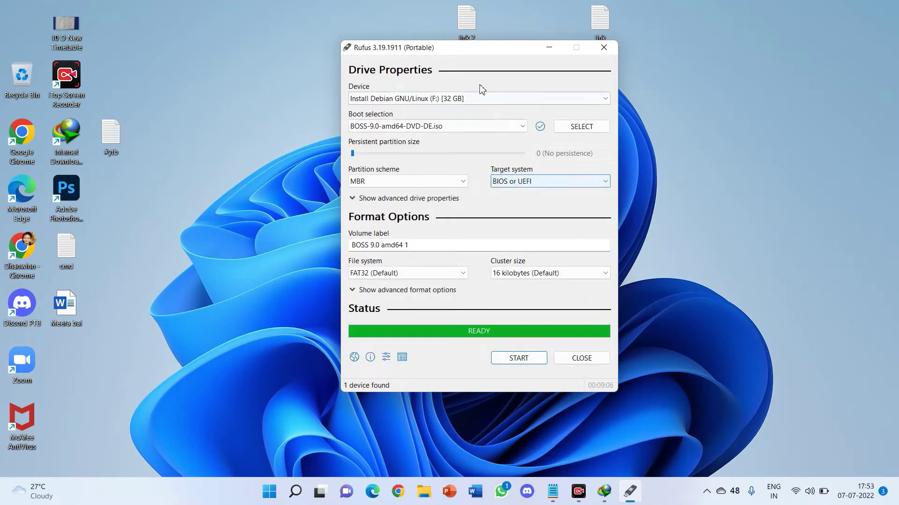
{"action": "left_click", "coordinate": [581, 361]}
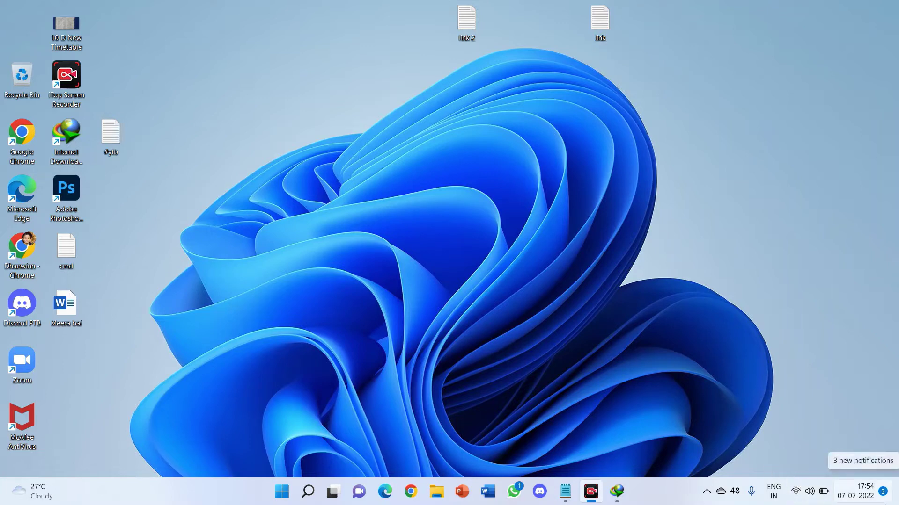
{"action": "left_click", "coordinate": [863, 491]}
{"action": "left_click", "coordinate": [640, 223]}
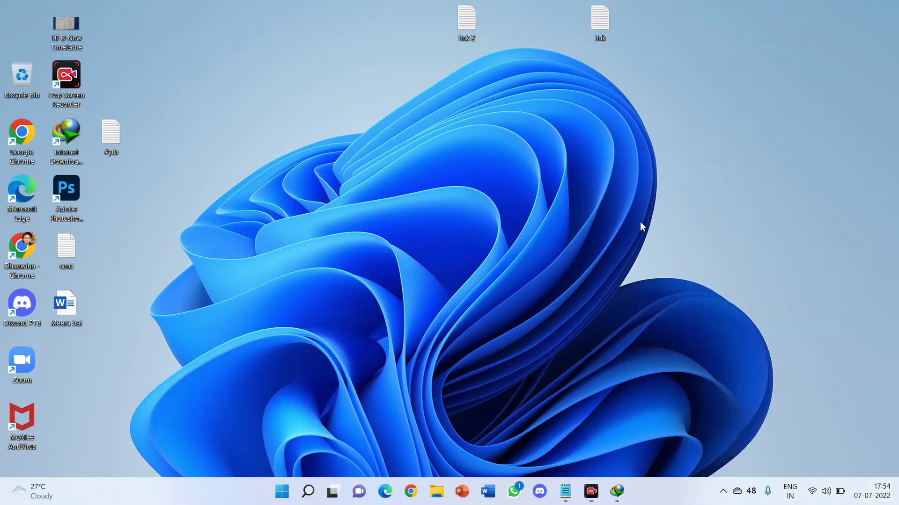
Open Chrome with the third listed profile and search Google for "download virtual box".
{"action": "left_click", "coordinate": [411, 491]}
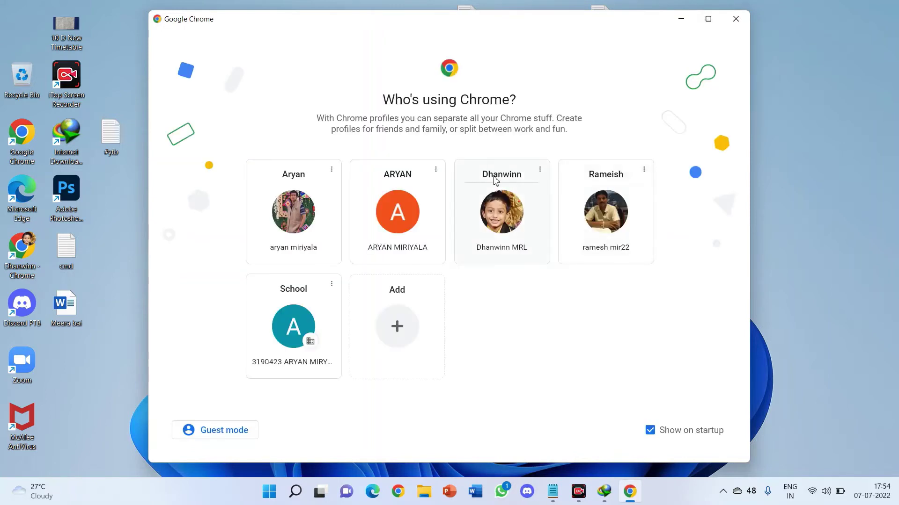
{"action": "left_click", "coordinate": [514, 229]}
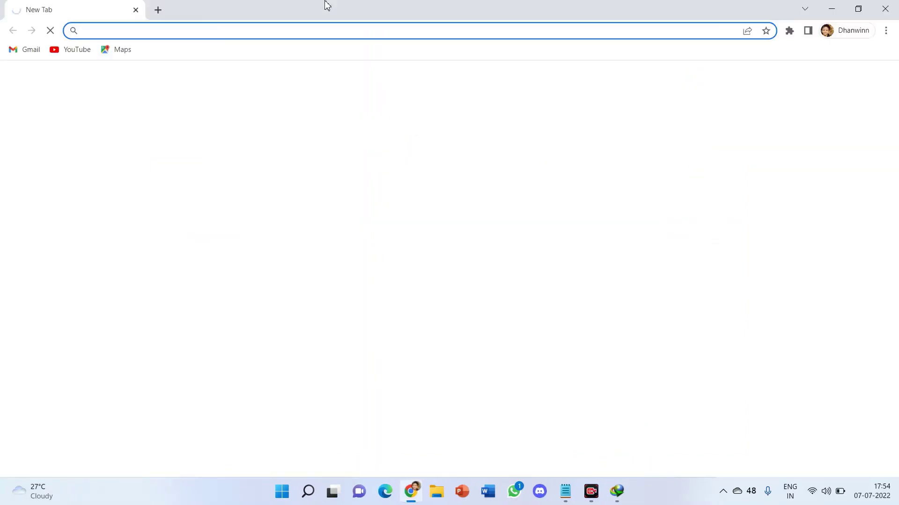
{"action": "type", "text": "d"}
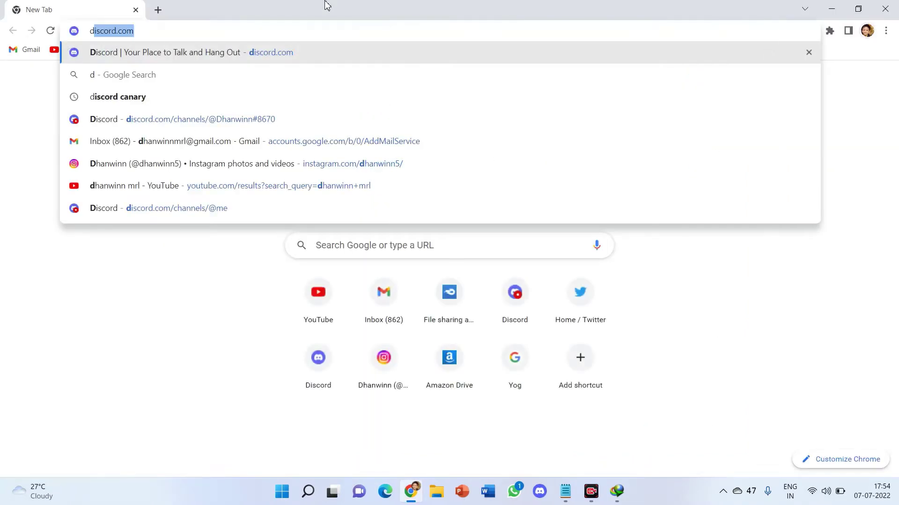
{"action": "type", "text": "ownload "}
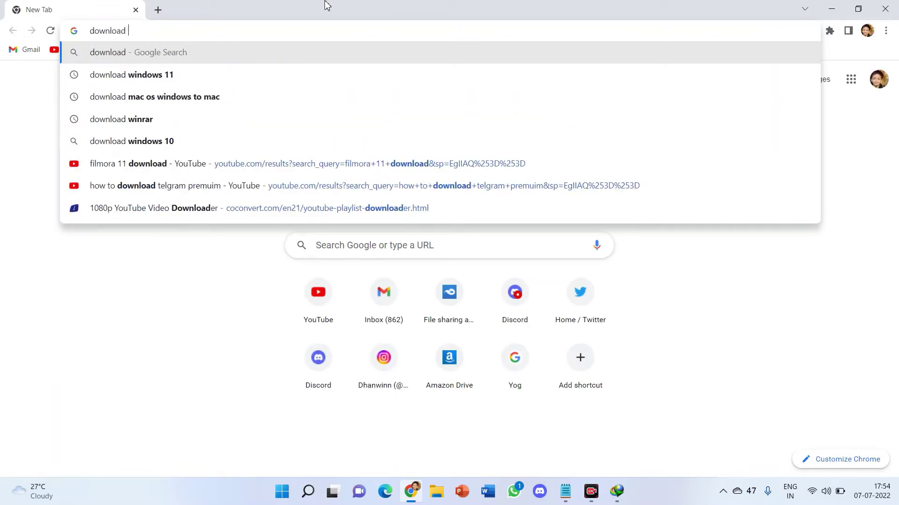
{"action": "type", "text": "virtual box"}
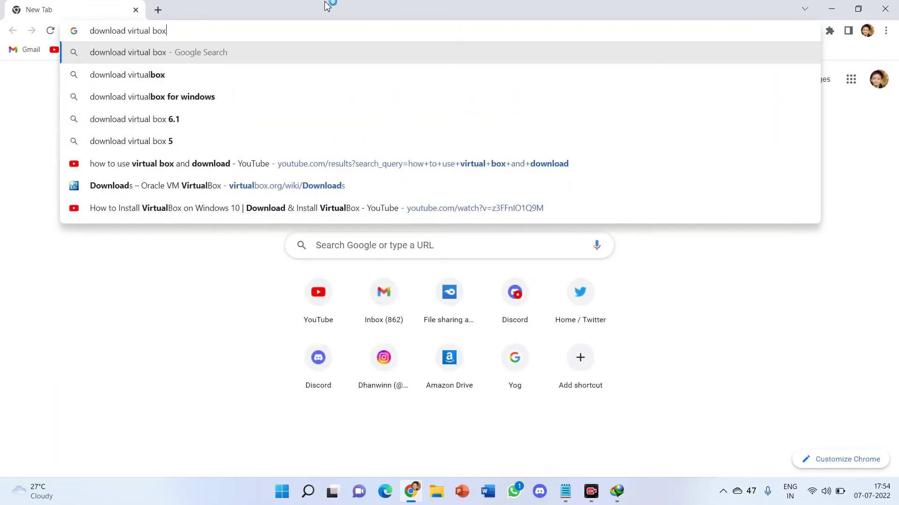
{"action": "key", "text": "Return"}
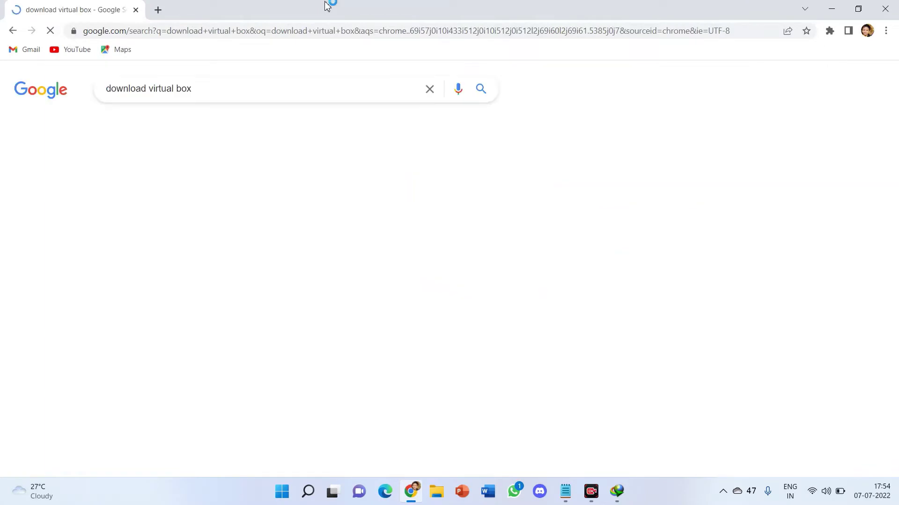
Open the VirtualBox downloads page and try to download the Windows hosts package, dismissing the duplicate download dialog.
{"action": "left_click", "coordinate": [194, 191]}
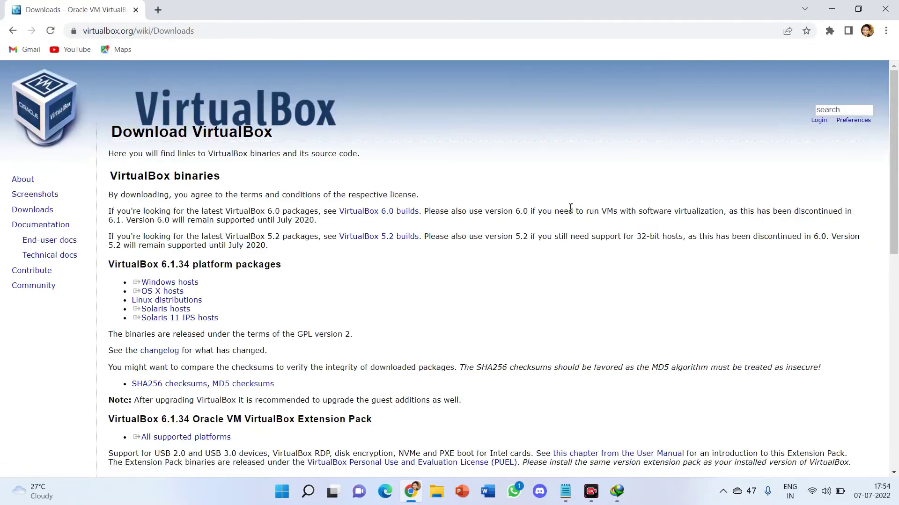
{"action": "left_click", "coordinate": [188, 287]}
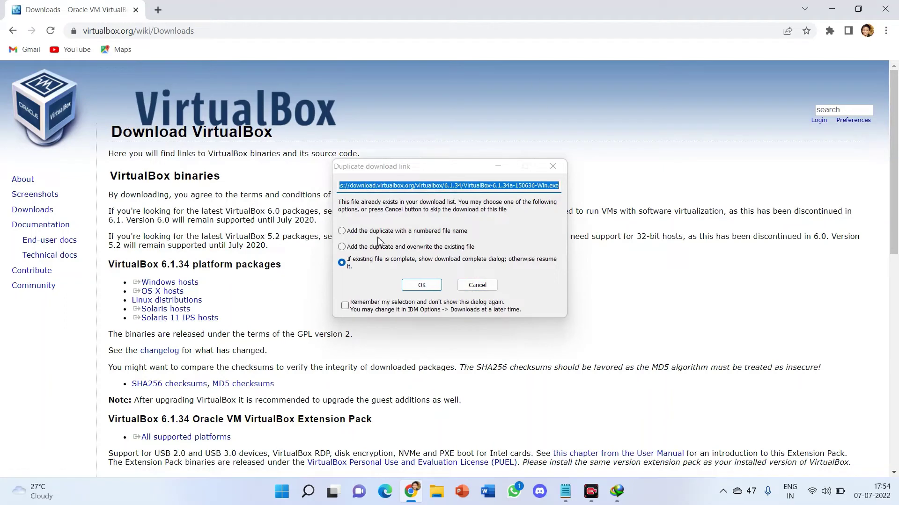
{"action": "left_click", "coordinate": [544, 172]}
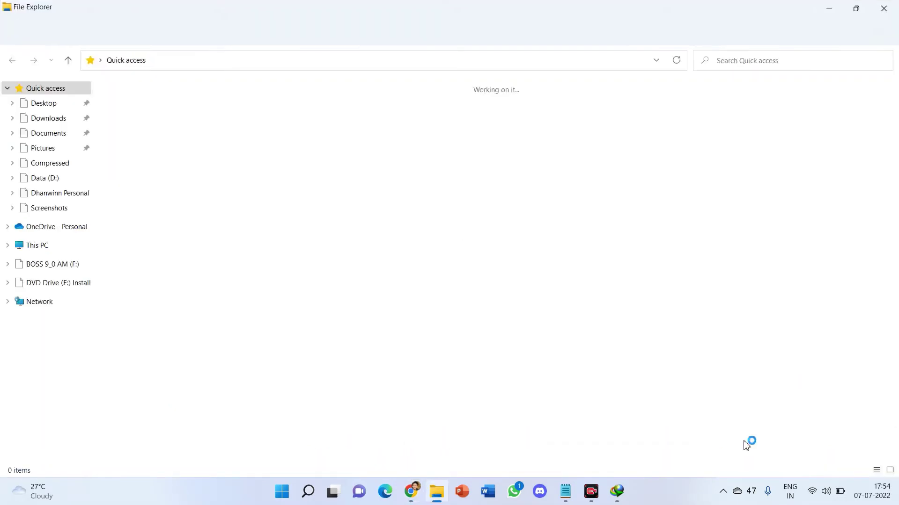
Run the VirtualBox-6.1.34a-150636-Win installer from the Programs folder in Downloads, and close File Explorer and Chrome.
{"action": "left_click", "coordinate": [53, 292]}
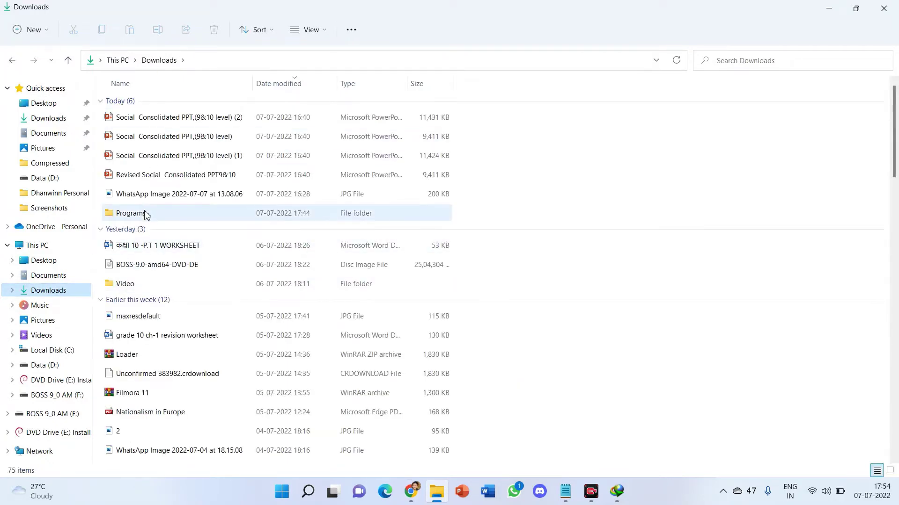
{"action": "left_click", "coordinate": [146, 214]}
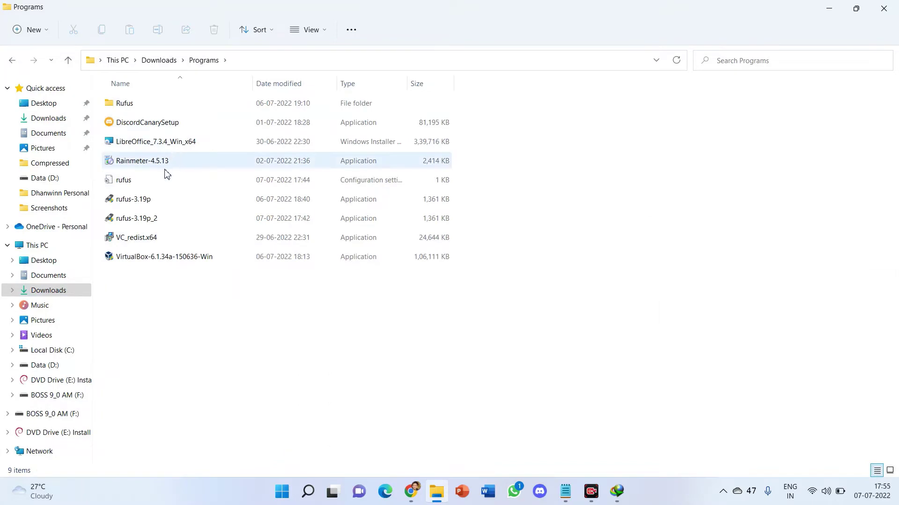
{"action": "double_click", "coordinate": [148, 257]}
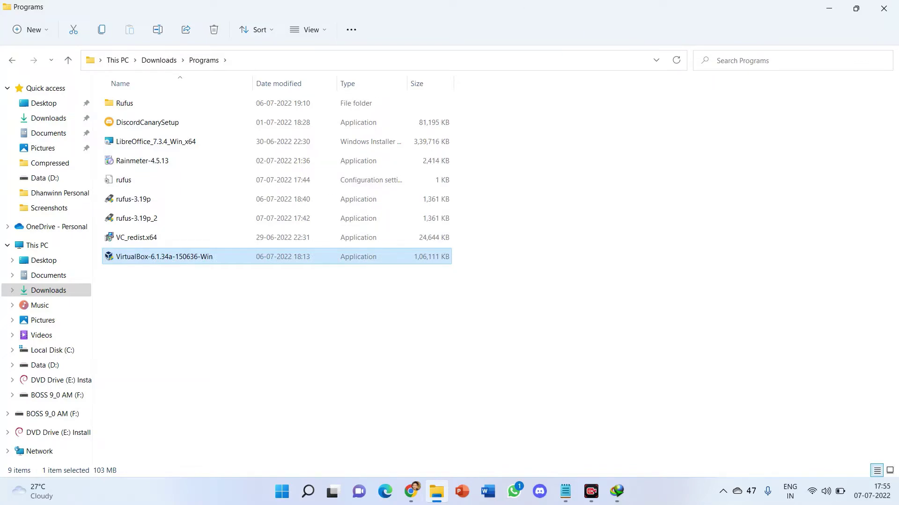
{"action": "left_click", "coordinate": [884, 11]}
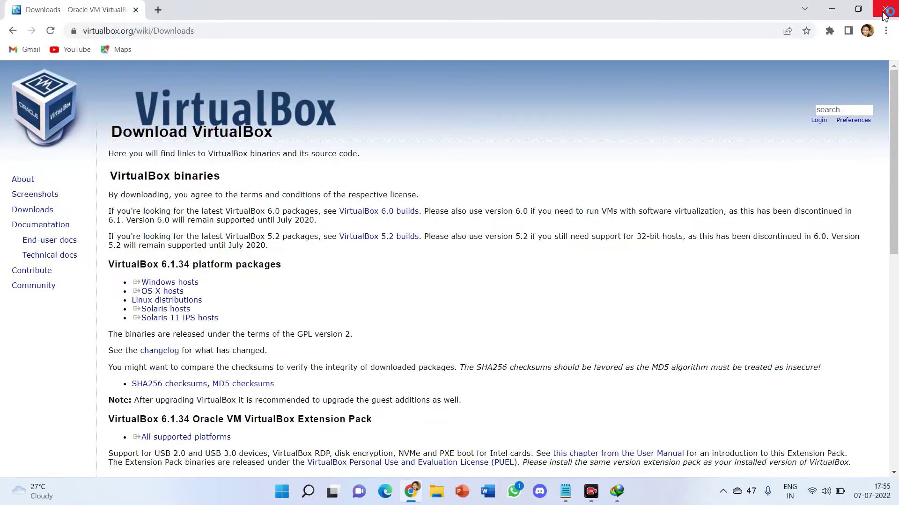
{"action": "left_click", "coordinate": [884, 10]}
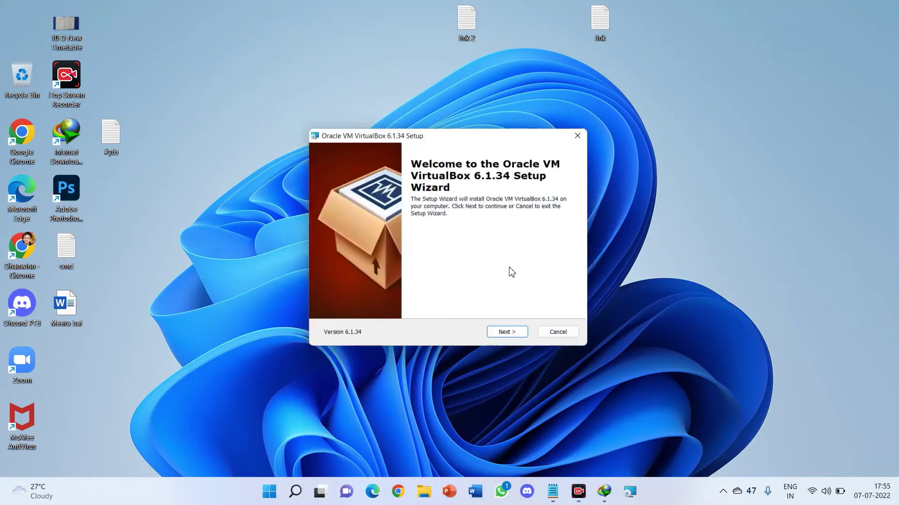
Install Oracle VM VirtualBox 6.1.34 with the default features, location and shortcuts, and start it after installation.
{"action": "left_click", "coordinate": [516, 337]}
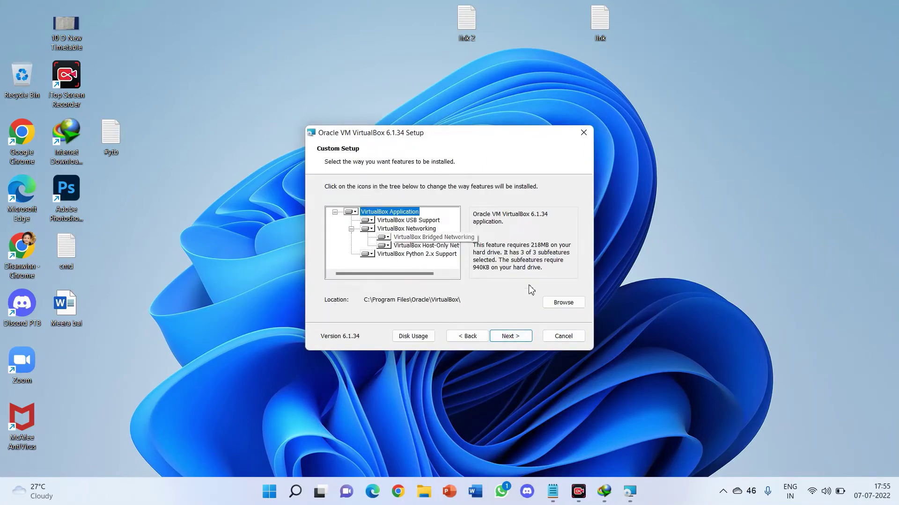
{"action": "left_click", "coordinate": [518, 337]}
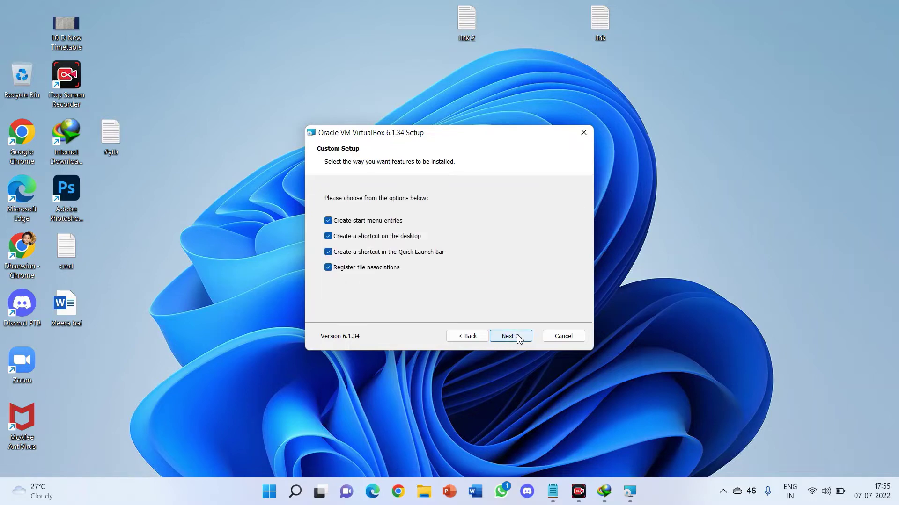
{"action": "left_click", "coordinate": [518, 337]}
{"action": "left_click", "coordinate": [518, 337]}
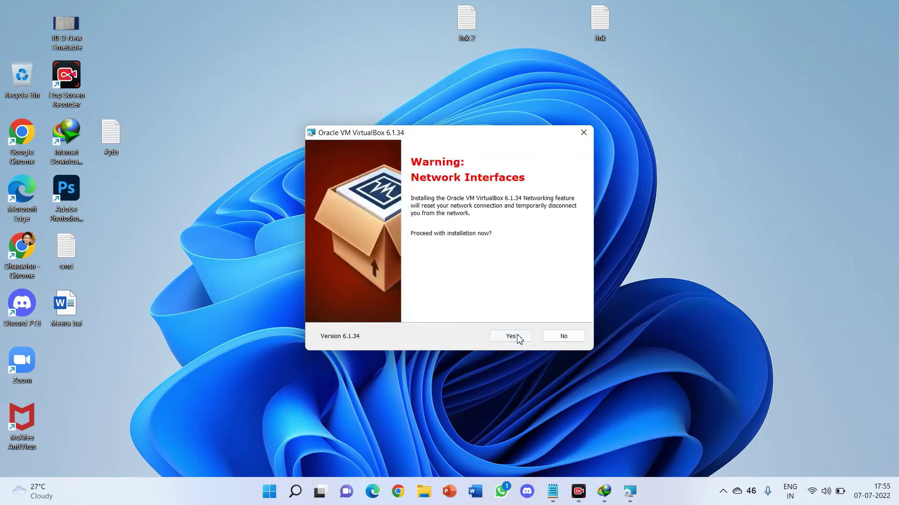
{"action": "left_click", "coordinate": [510, 336]}
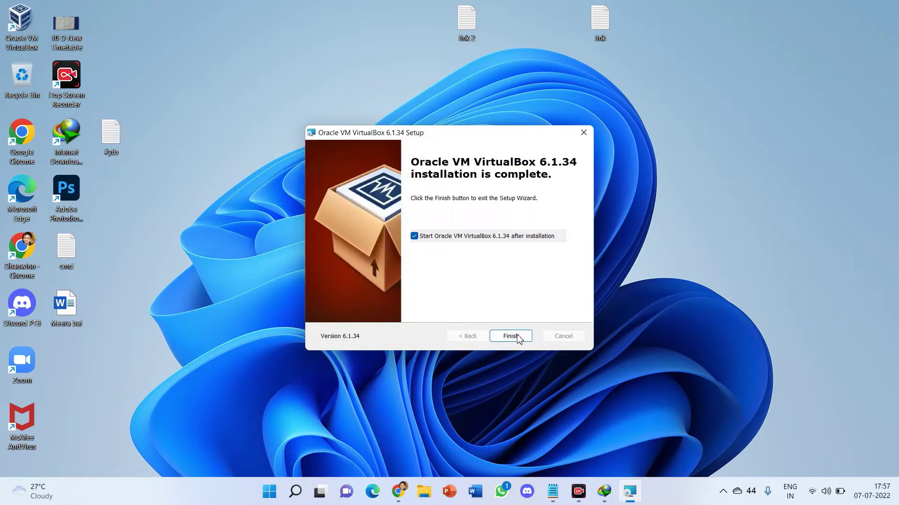
{"action": "left_click", "coordinate": [517, 336]}
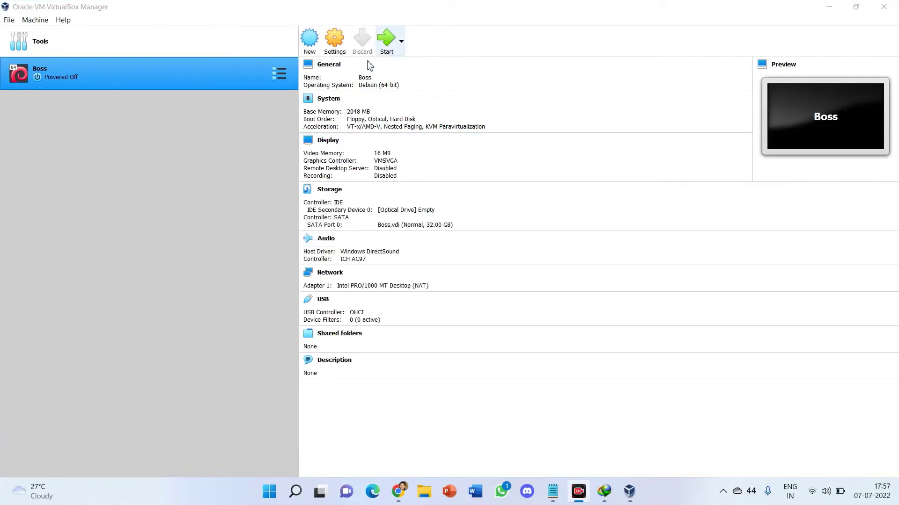
Start a new virtual machine named Boss with type Linux and version Debian (64-bit), and continue to its memory size.
{"action": "left_click", "coordinate": [310, 52]}
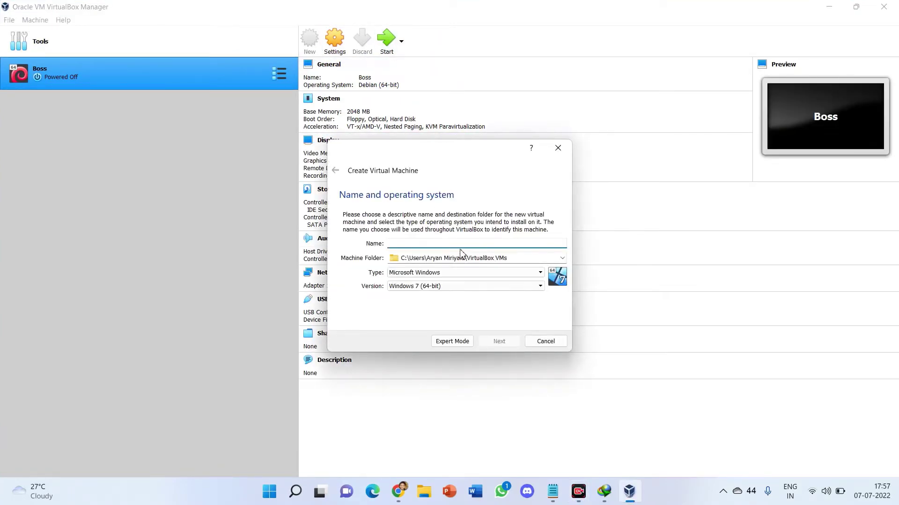
{"action": "type", "text": "Boss"}
{"action": "left_click", "coordinate": [434, 278]}
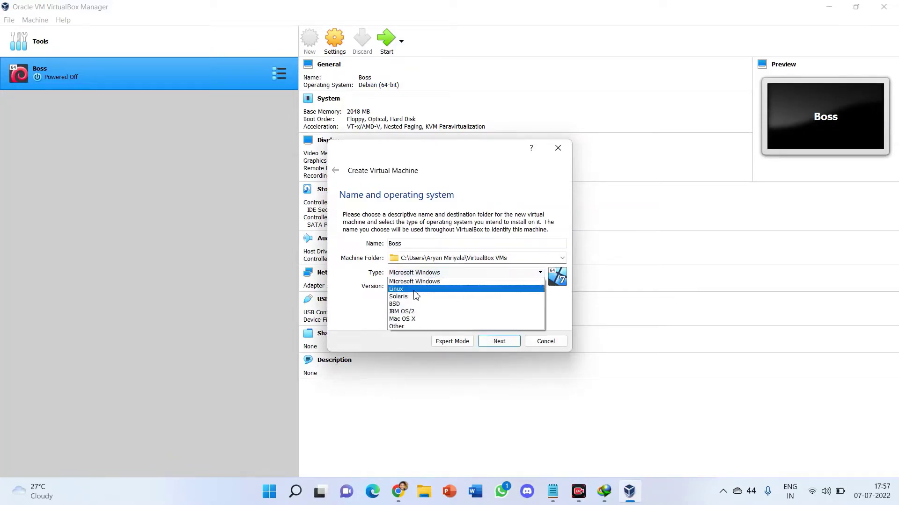
{"action": "left_click", "coordinate": [414, 290]}
{"action": "left_click", "coordinate": [413, 286]}
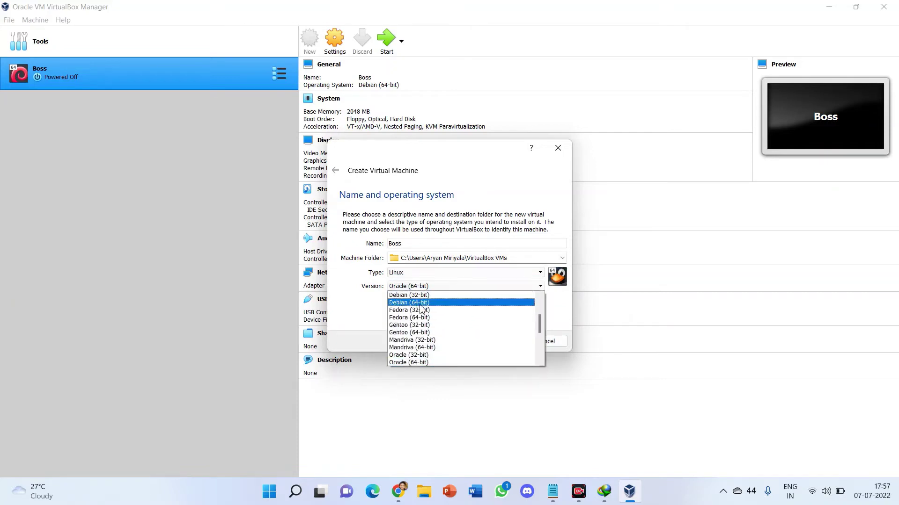
{"action": "left_click", "coordinate": [421, 304]}
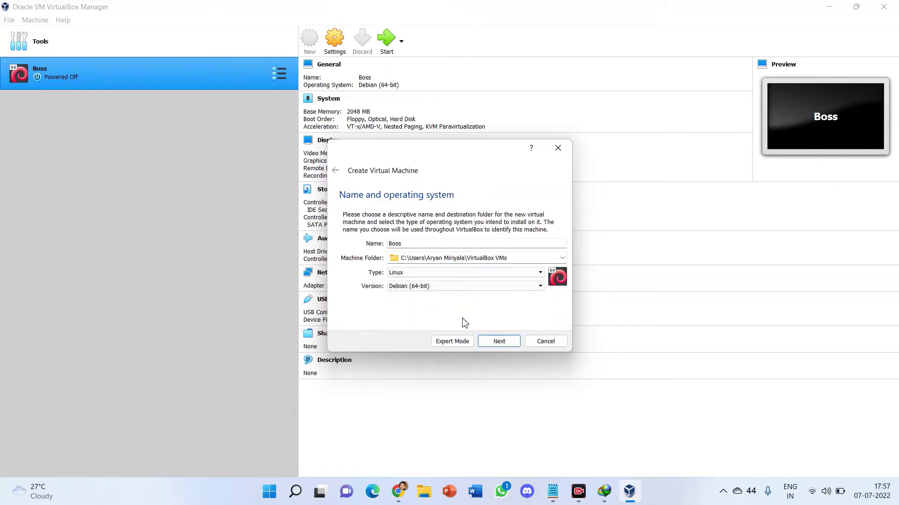
{"action": "left_click", "coordinate": [499, 342]}
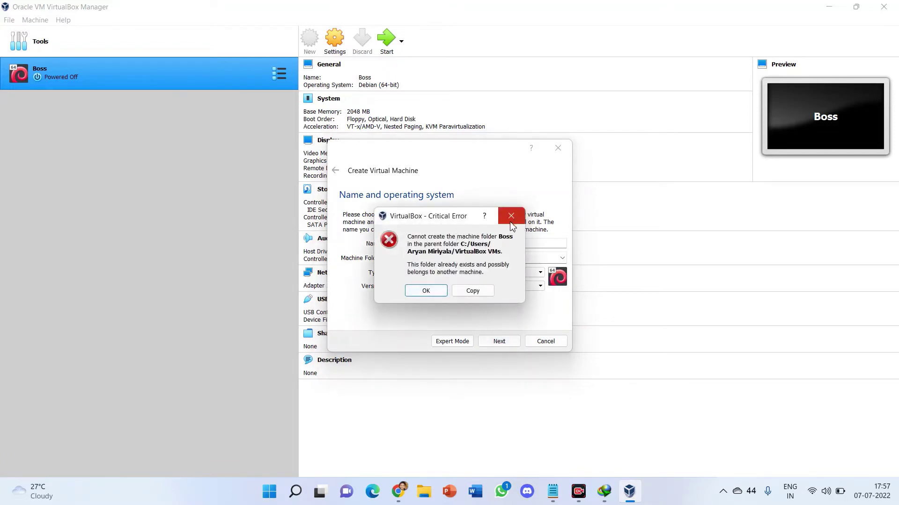
{"action": "key", "text": "Return"}
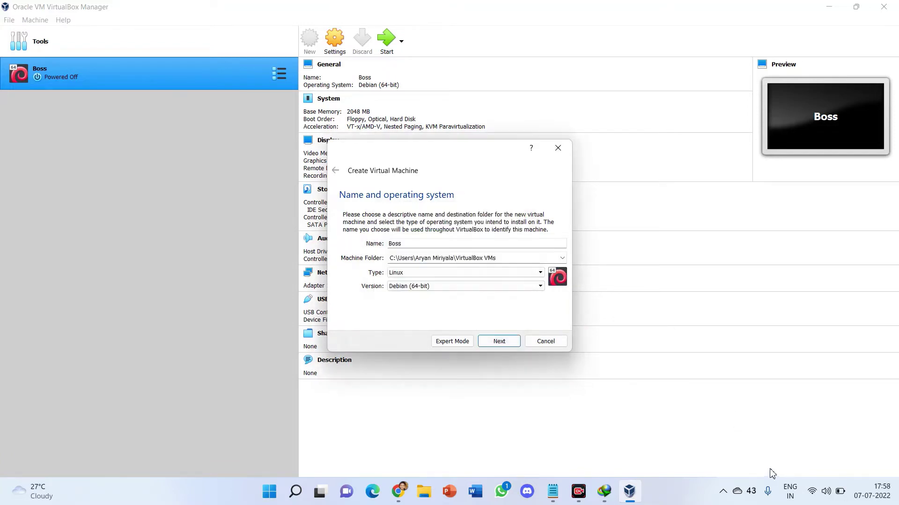
{"action": "left_click", "coordinate": [499, 341]}
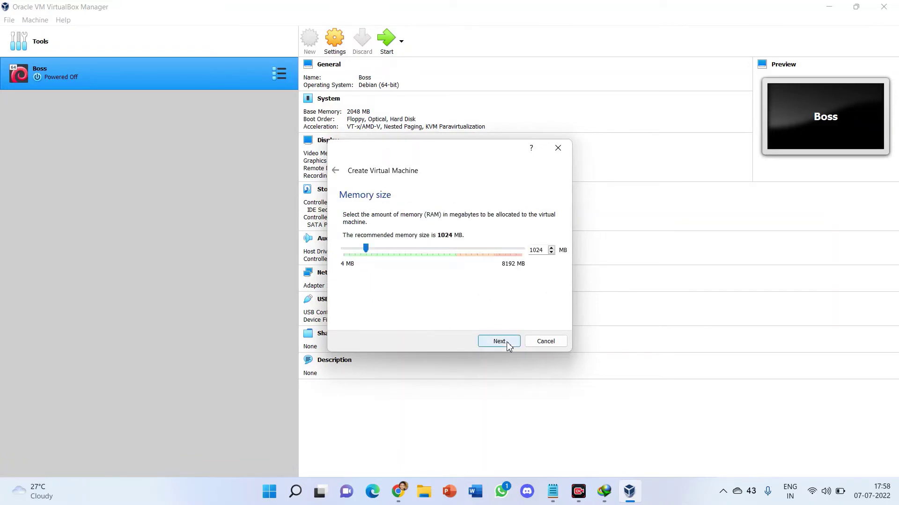
Set the new virtual machine's memory size to 2048 MB and continue to the hard disk options.
{"action": "double_click", "coordinate": [545, 247]}
{"action": "key", "text": "BackSpace"}
{"action": "type", "text": "201"}
{"action": "type", "text": "8"}
{"action": "left_click", "coordinate": [496, 342]}
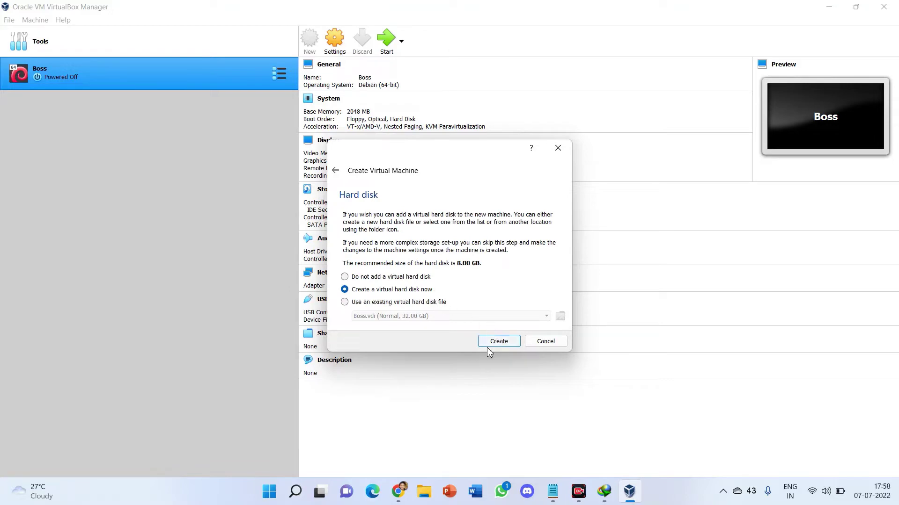
Choose to create a new virtual hard disk as a dynamically allocated VDI (VirtualBox Disk Image).
{"action": "left_click", "coordinate": [498, 341]}
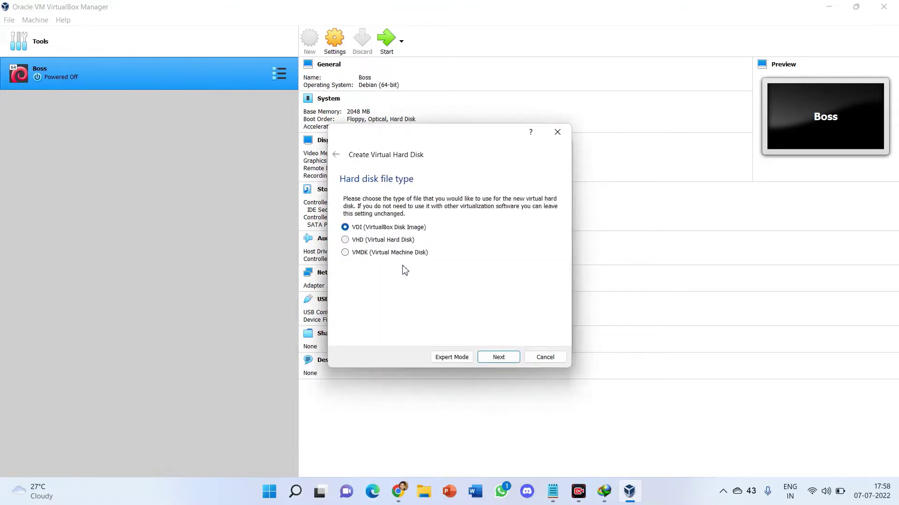
{"action": "left_click", "coordinate": [499, 357]}
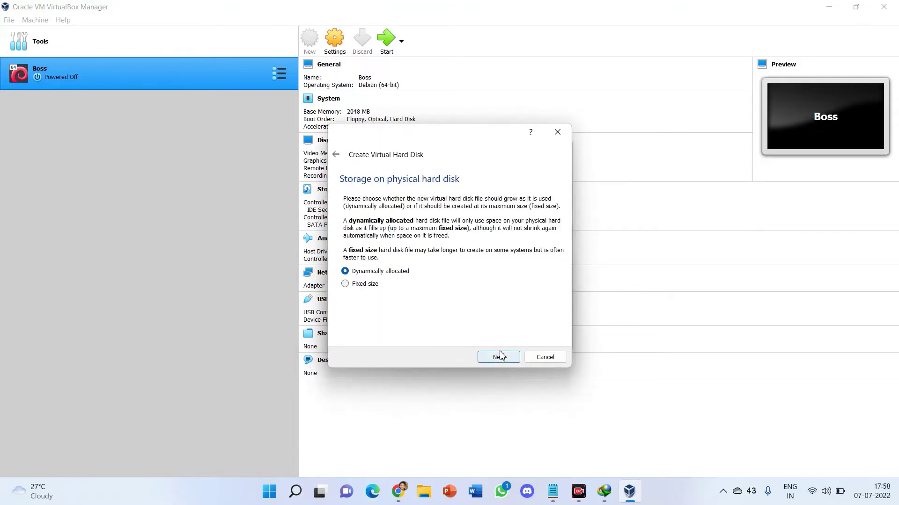
{"action": "left_click", "coordinate": [500, 359]}
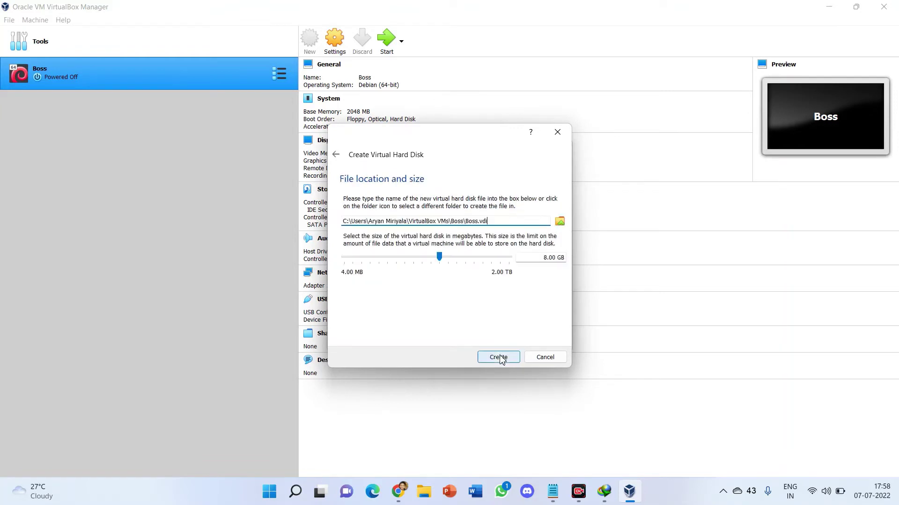
Try to create the virtual hard disk Boss.vdi with a size of 30 GB.
{"action": "left_click", "coordinate": [549, 260]}
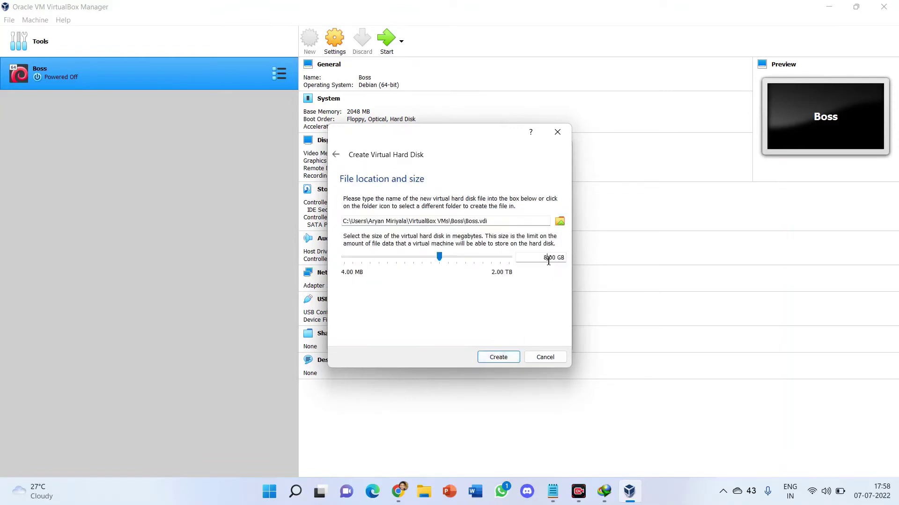
{"action": "key", "text": "BackSpace"}
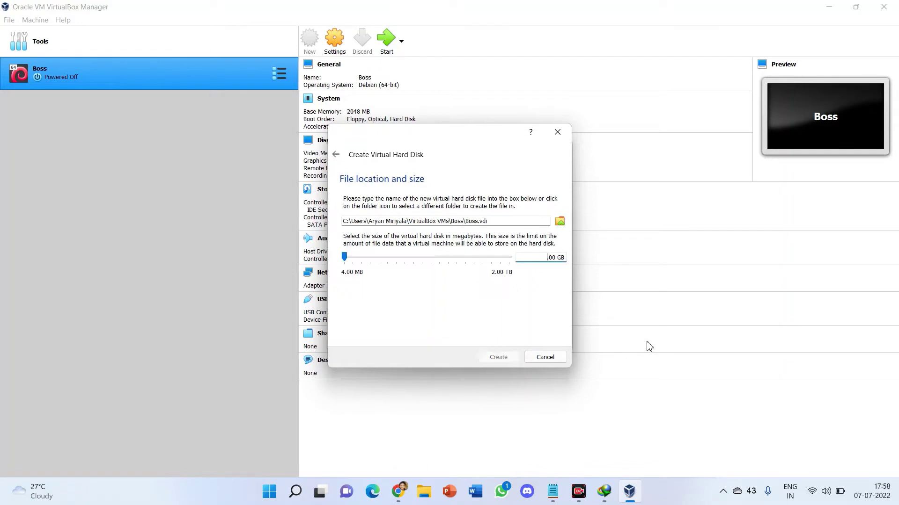
{"action": "type", "text": "30"}
{"action": "left_click", "coordinate": [495, 358]}
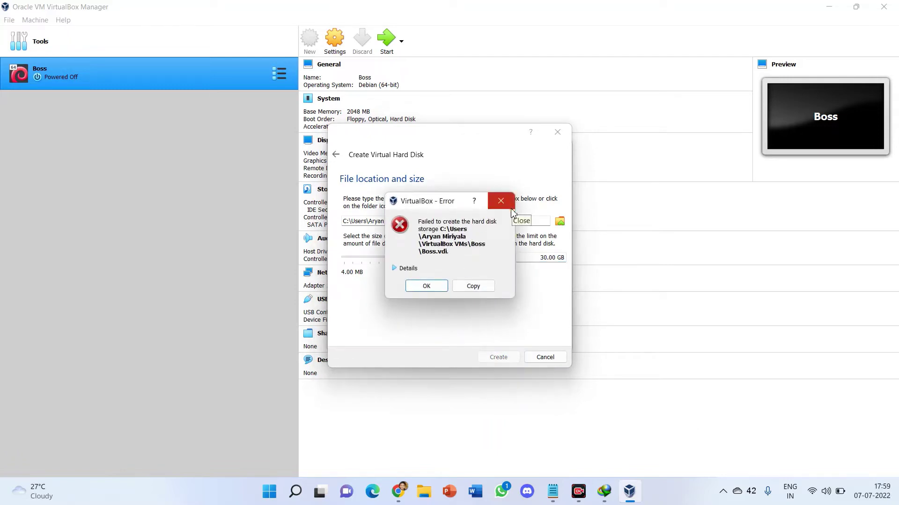
{"action": "key", "text": "Return"}
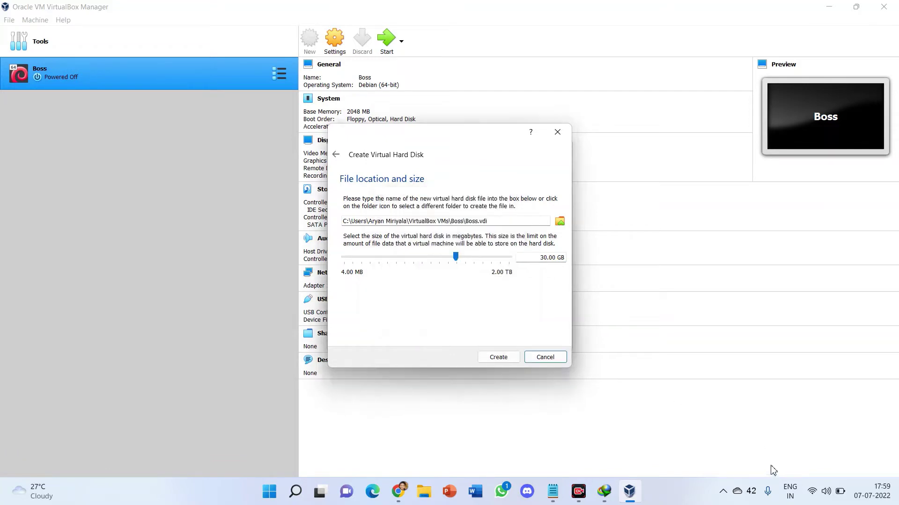
Create the virtual hard disk Boss.vdi with a size of 32 GB to complete the Boss virtual machine.
{"action": "left_click", "coordinate": [513, 359]}
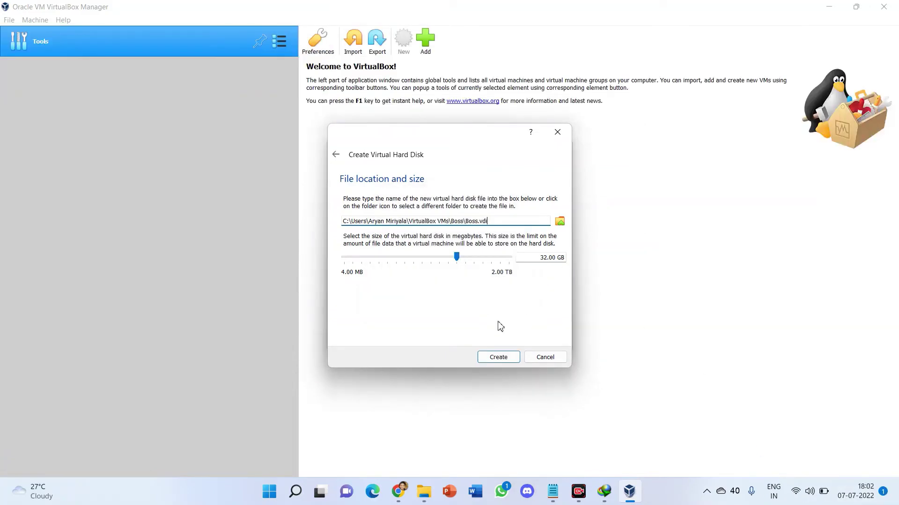
{"action": "left_click", "coordinate": [489, 359]}
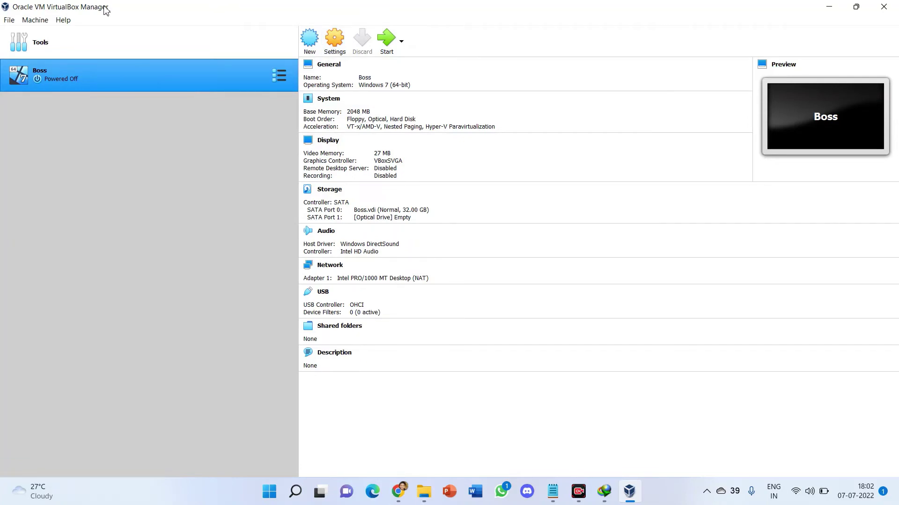
In the Boss machine's system settings, enable Hardware Clock in UTC Time and review the processor settings.
{"action": "left_click", "coordinate": [347, 54]}
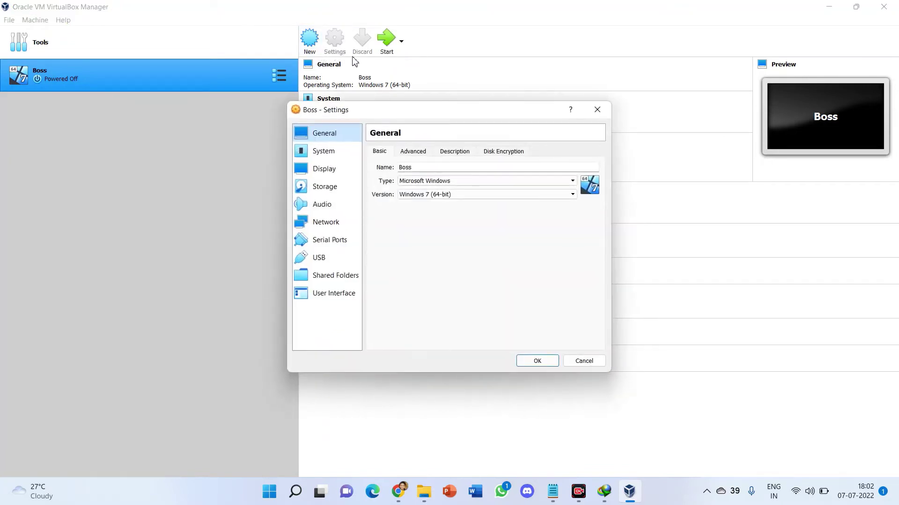
{"action": "left_click", "coordinate": [347, 157]}
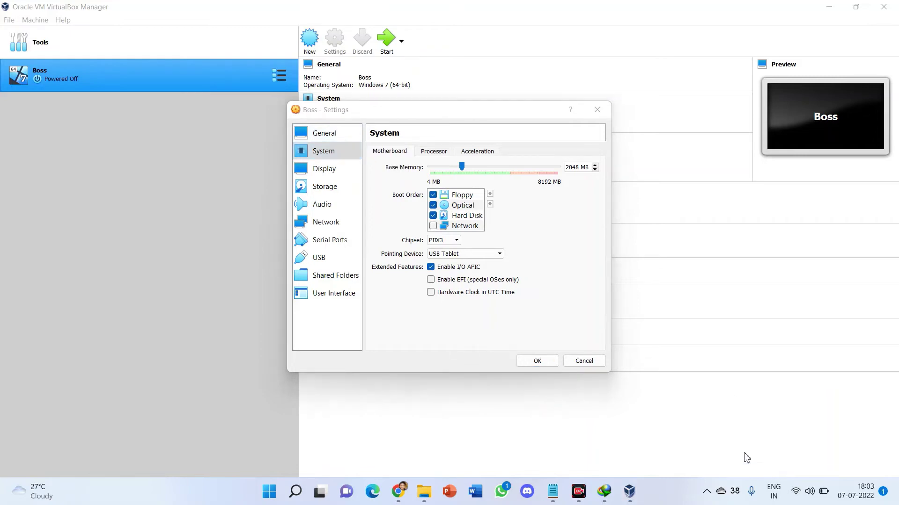
{"action": "left_click", "coordinate": [431, 292]}
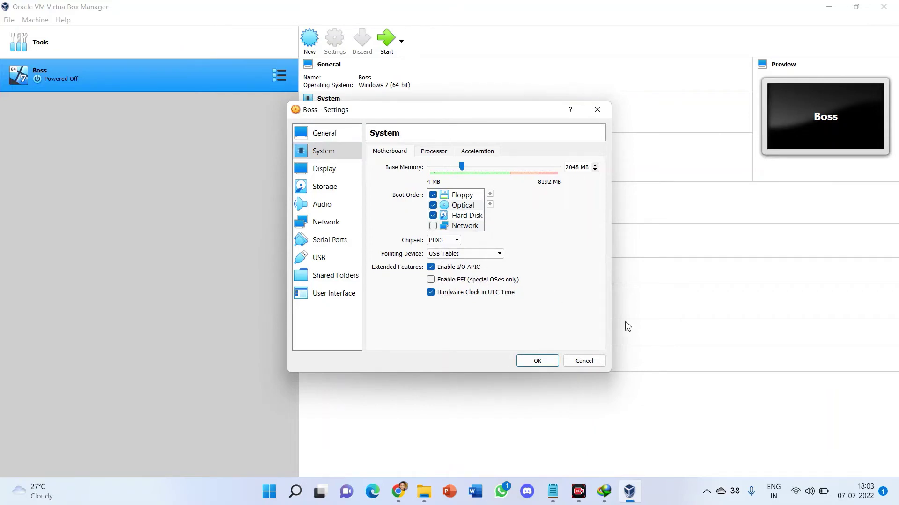
{"action": "left_click", "coordinate": [433, 151]}
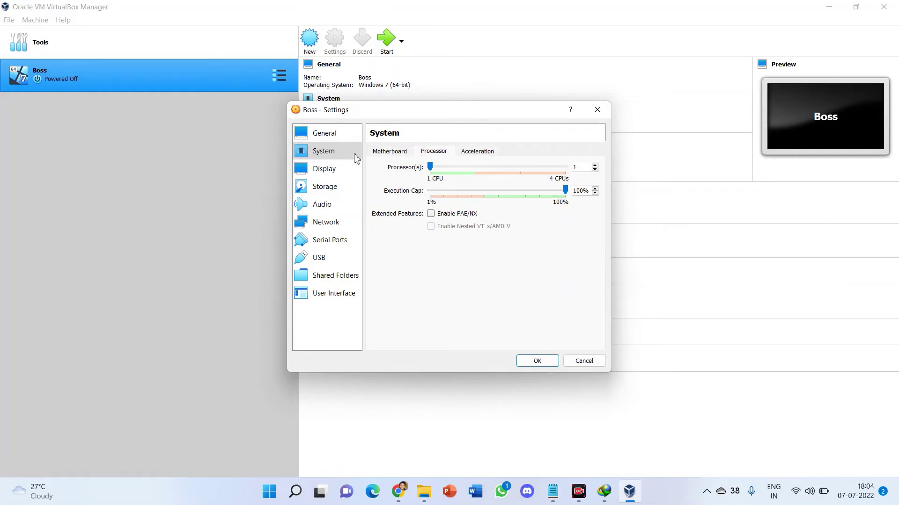
Set the Boss machine's video memory to 128 MB with the VBoxSVGA graphics controller, and open its storage settings.
{"action": "left_click", "coordinate": [325, 186]}
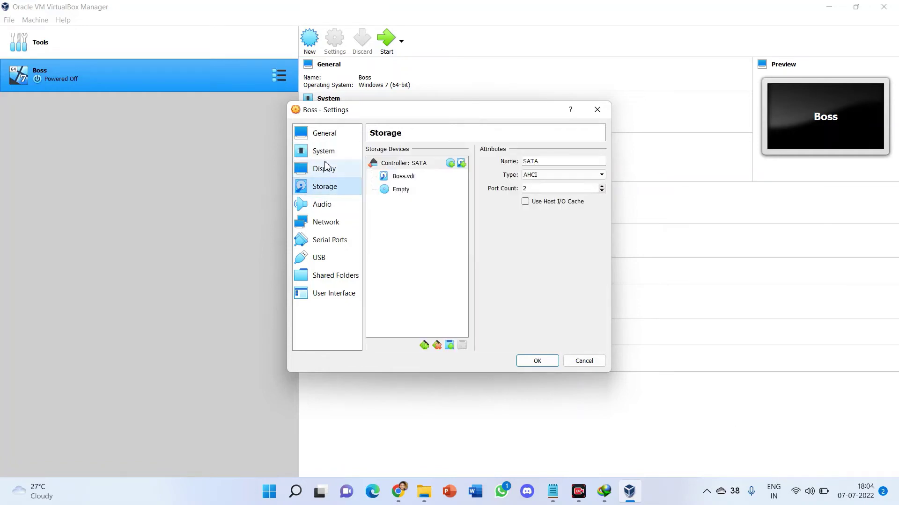
{"action": "left_click", "coordinate": [326, 167]}
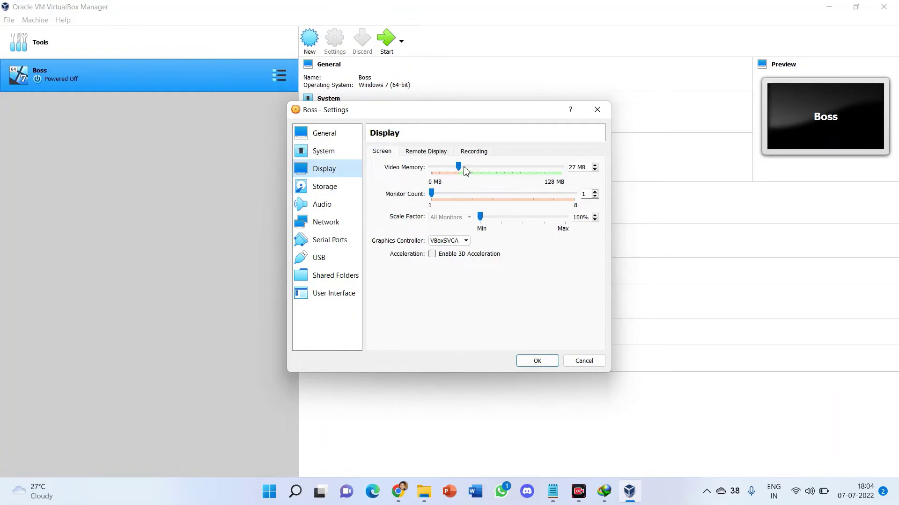
{"action": "left_click_drag", "start_coordinate": [466, 171], "coordinate": [565, 180]}
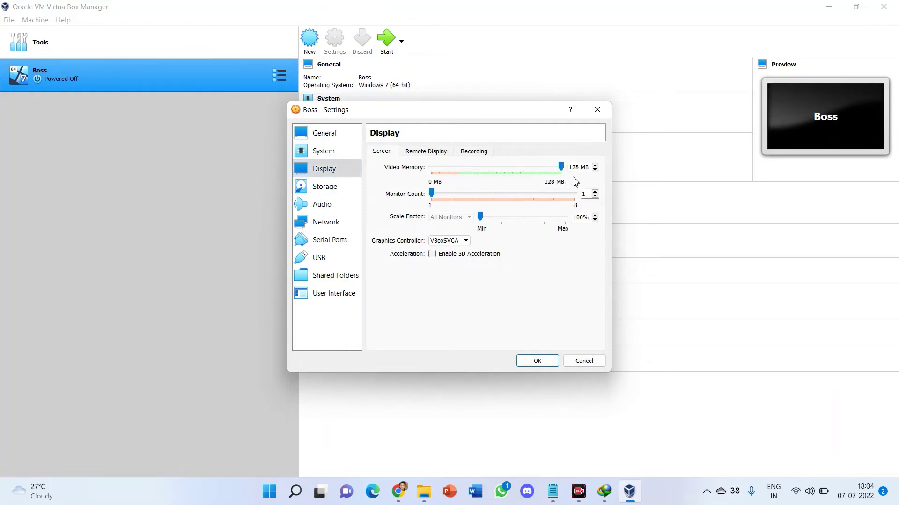
{"action": "left_click", "coordinate": [447, 242]}
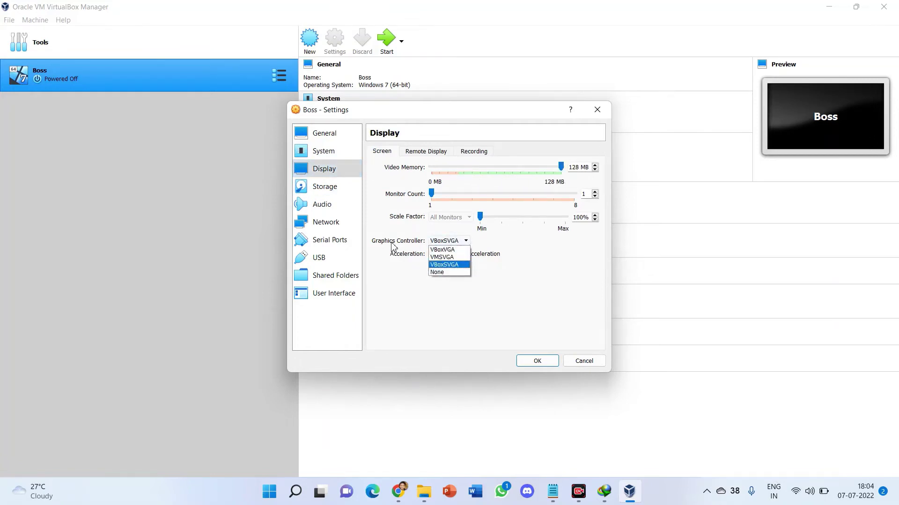
{"action": "left_click", "coordinate": [461, 266]}
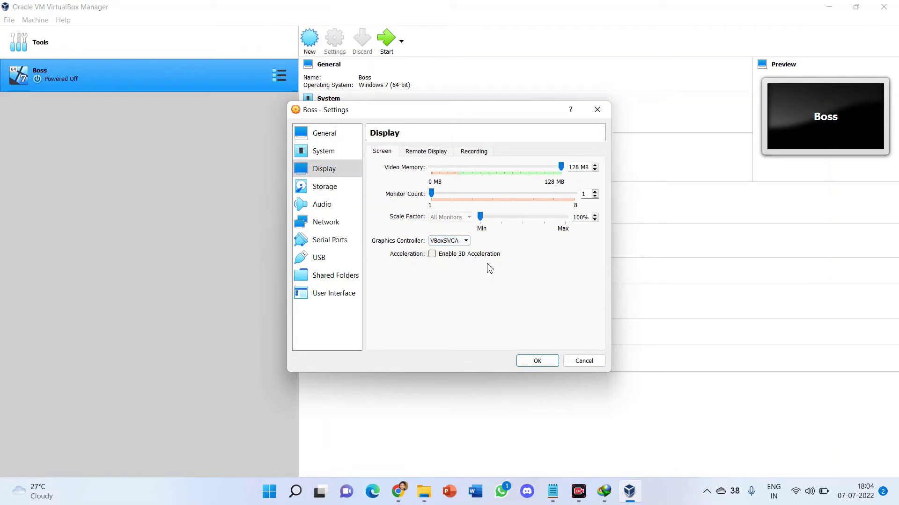
{"action": "left_click", "coordinate": [313, 187]}
{"action": "left_click", "coordinate": [403, 181]}
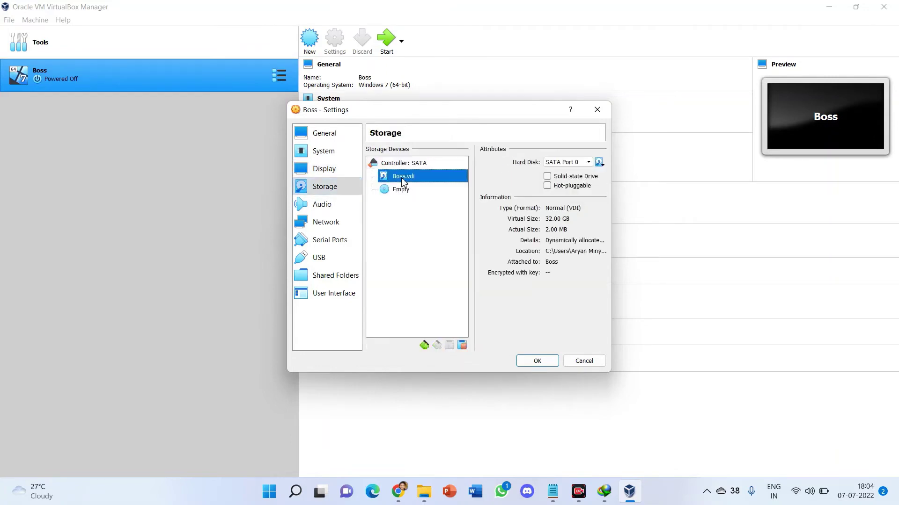
{"action": "left_click", "coordinate": [599, 163]}
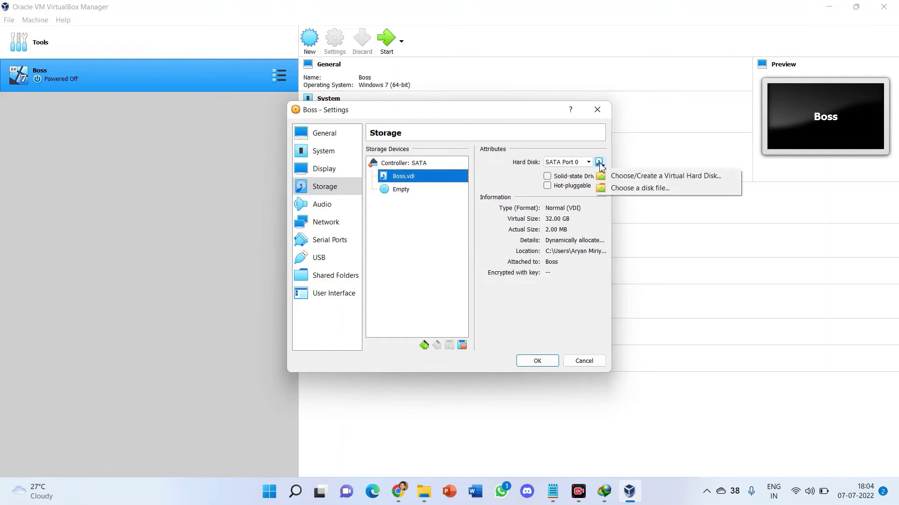
{"action": "left_click", "coordinate": [607, 189]}
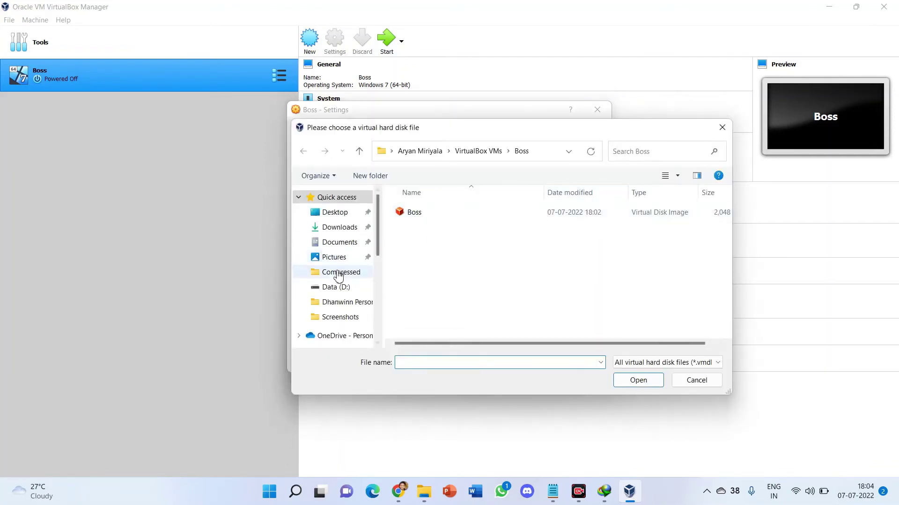
{"action": "left_click", "coordinate": [338, 227]}
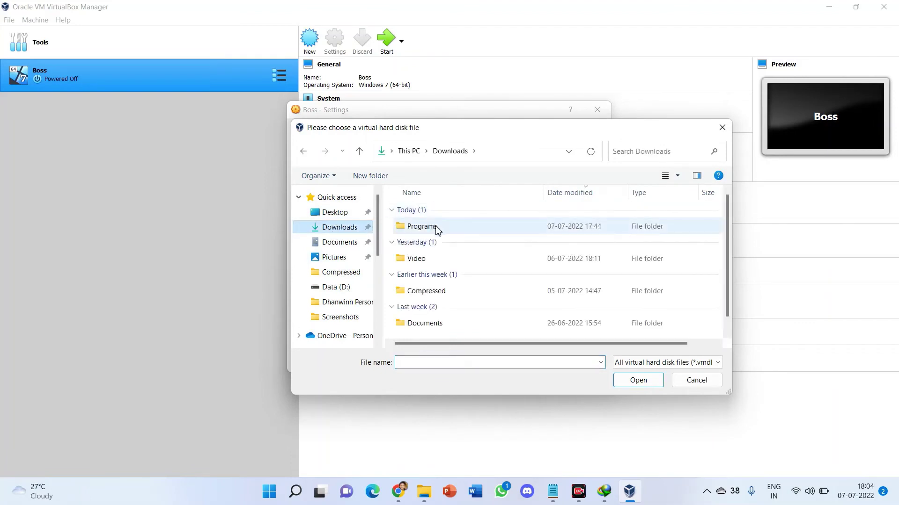
{"action": "left_click", "coordinate": [725, 132]}
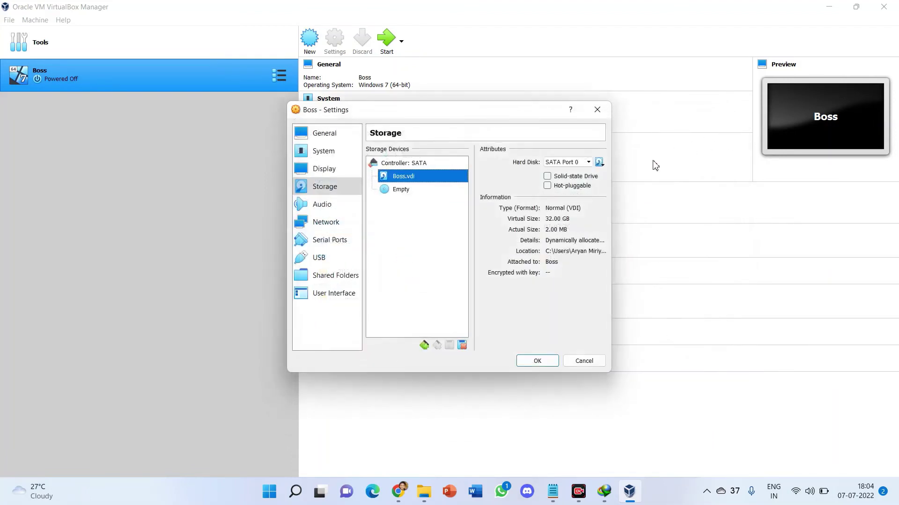
{"action": "left_click", "coordinate": [599, 162]}
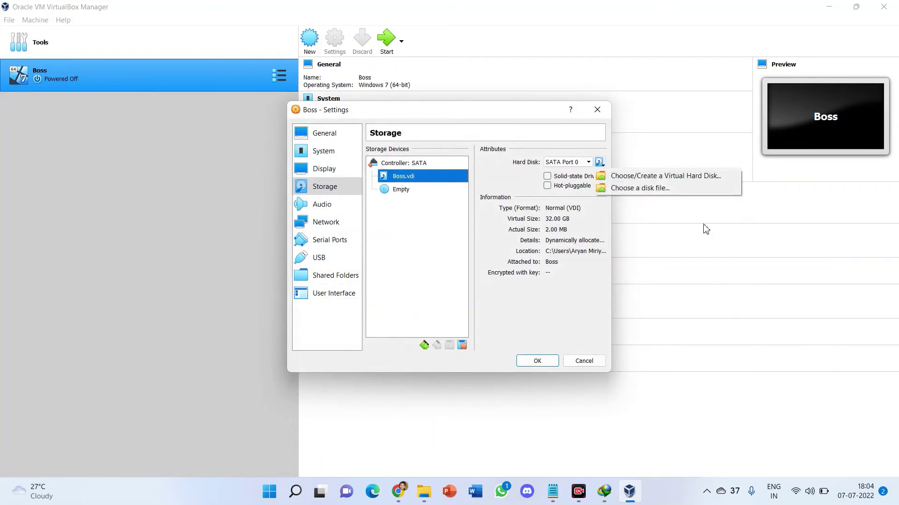
{"action": "key", "text": "Escape"}
Attach BOSS-9.0-amd64-DVD-DE.iso to the empty optical drive on SATA Port 1 and save the Boss machine's settings.
{"action": "left_click", "coordinate": [400, 189]}
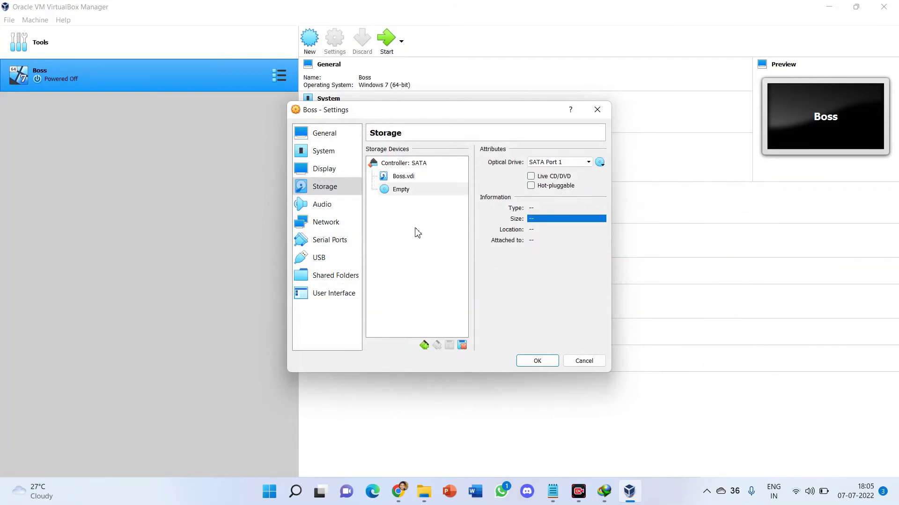
{"action": "left_click", "coordinate": [398, 178]}
{"action": "left_click", "coordinate": [403, 191]}
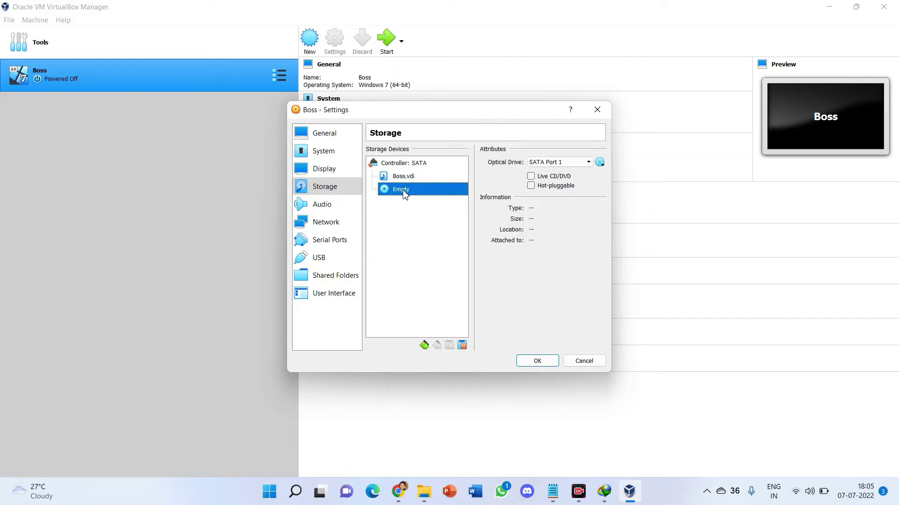
{"action": "left_click", "coordinate": [601, 164]}
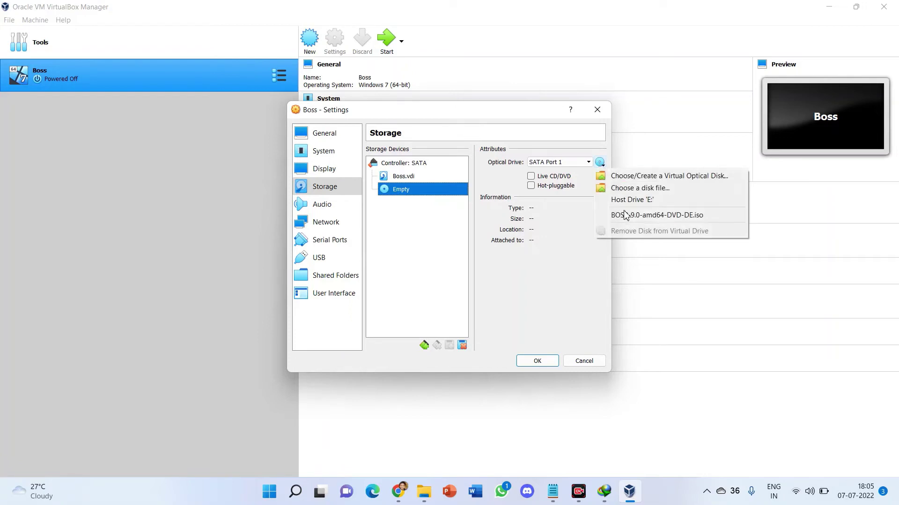
{"action": "left_click", "coordinate": [690, 219]}
{"action": "left_click", "coordinate": [533, 361]}
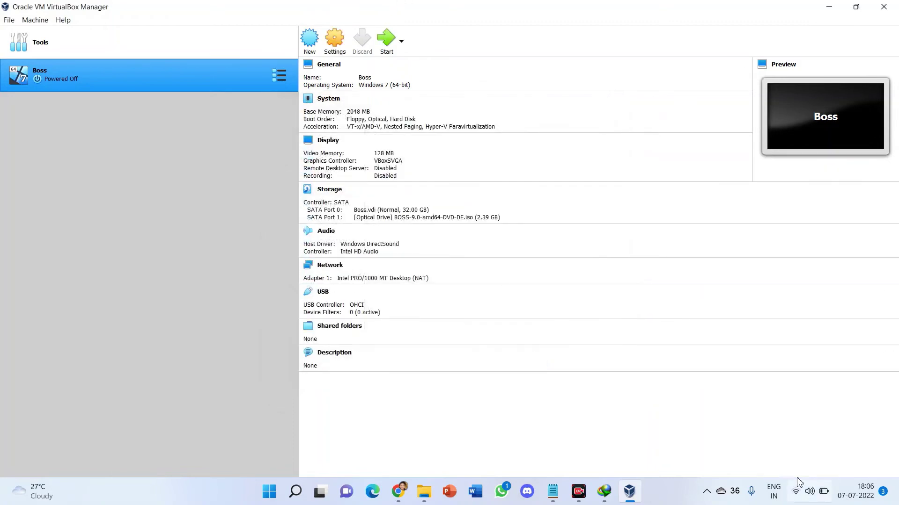
Start the Boss virtual machine and launch Graphical install from the BOSS GNU/Linux installer menu.
{"action": "left_click", "coordinate": [381, 36]}
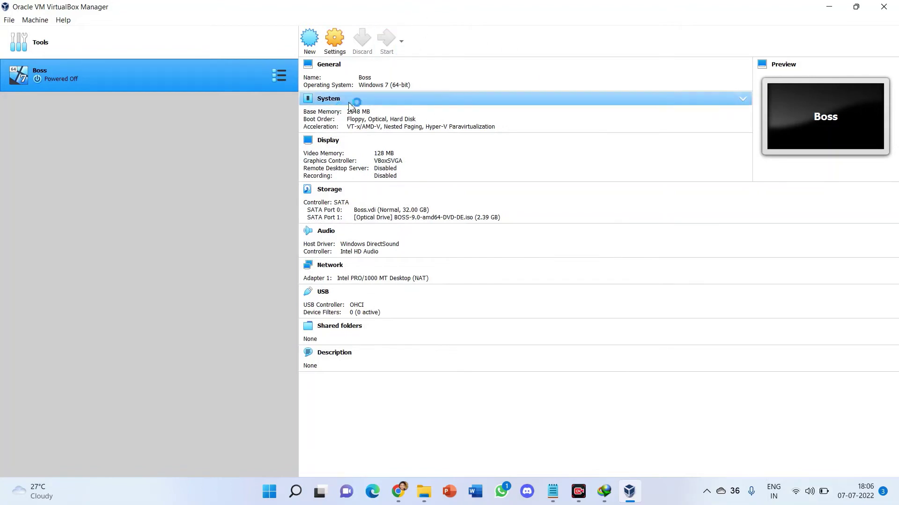
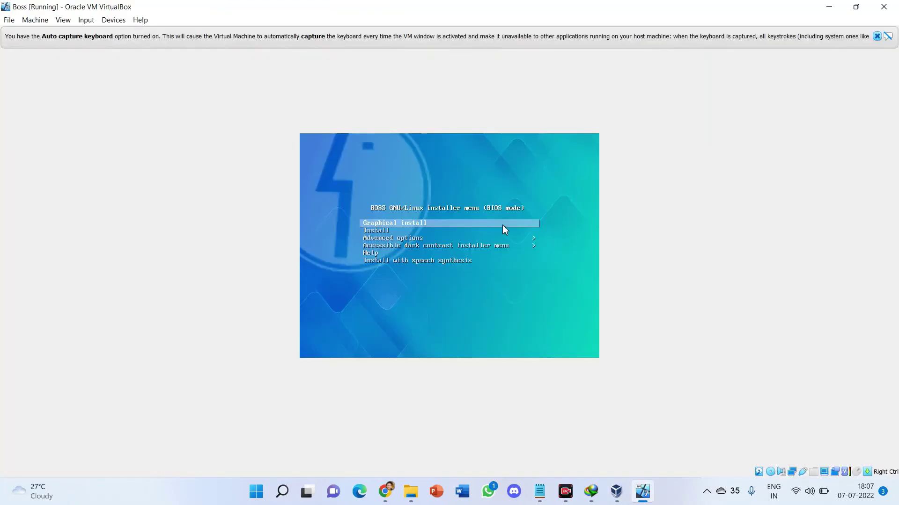
{"action": "left_click", "coordinate": [503, 222]}
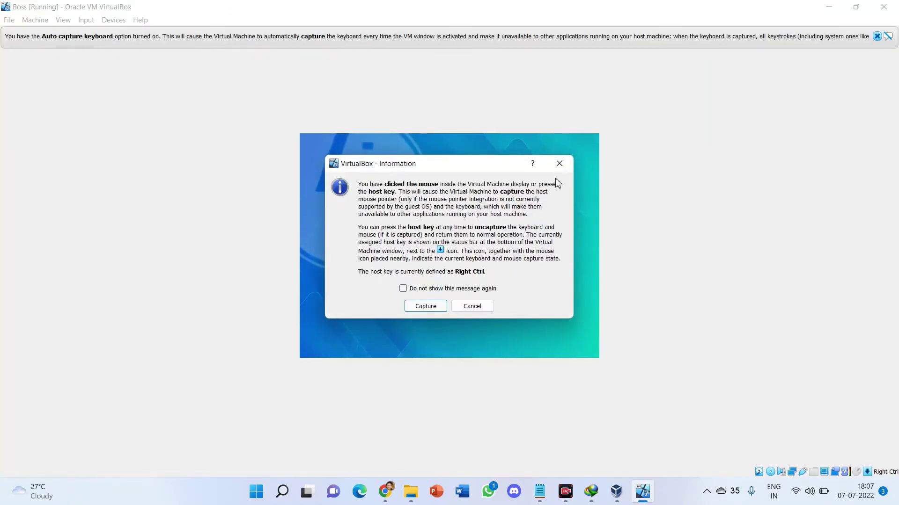
{"action": "left_click", "coordinate": [472, 306]}
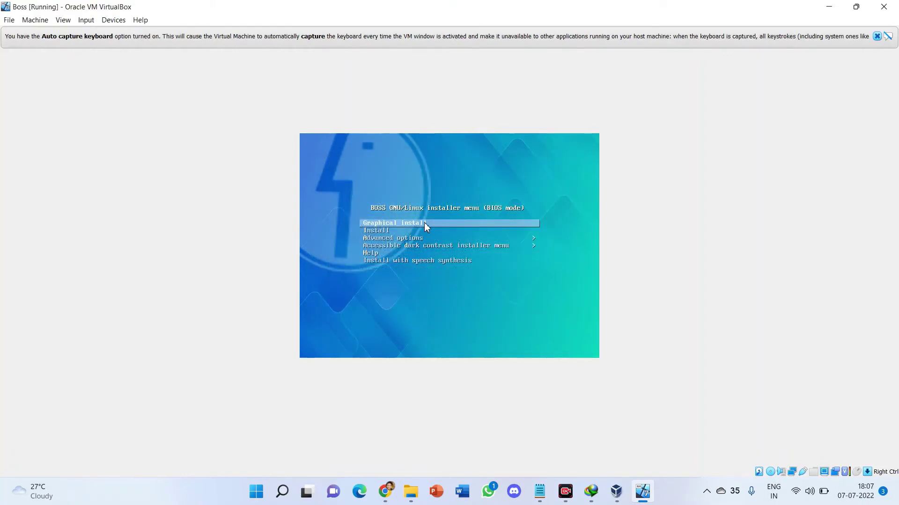
{"action": "key", "text": "Return"}
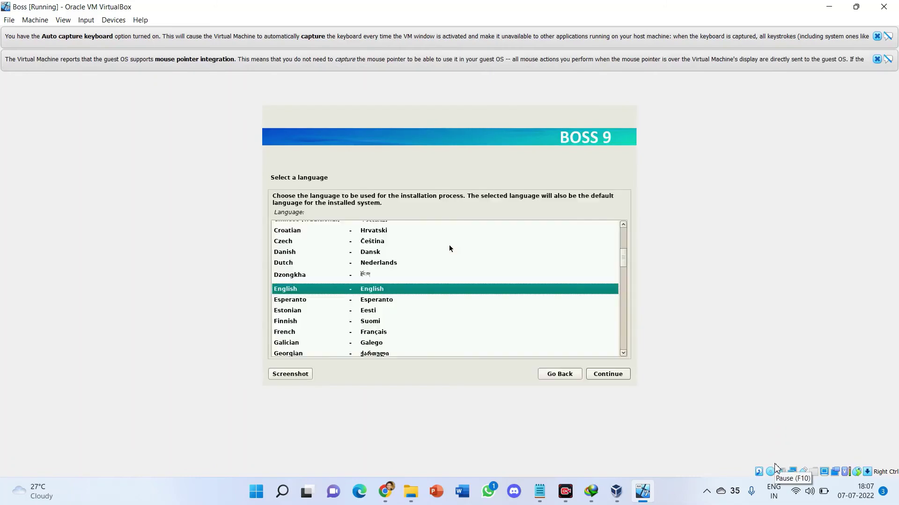
Accept English as the installation language, the preselected location, and American English as the keymap.
{"action": "left_click", "coordinate": [609, 374]}
{"action": "left_click", "coordinate": [609, 374]}
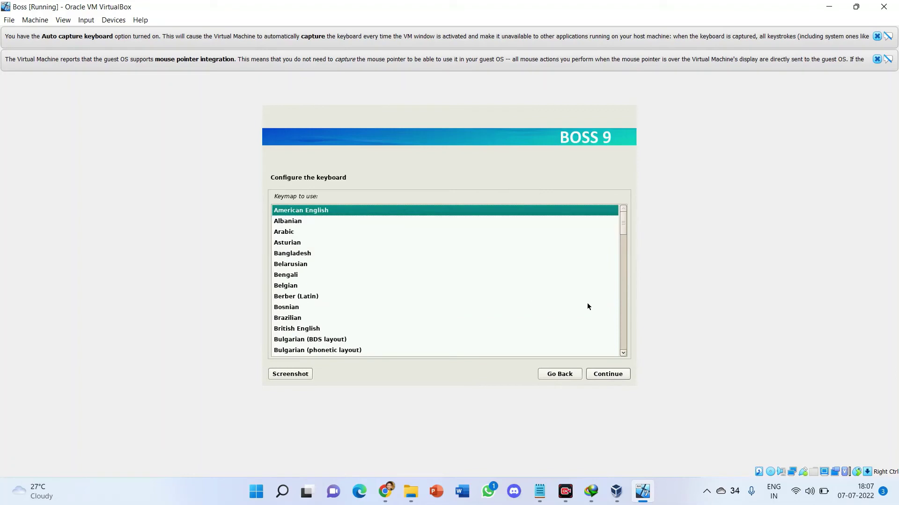
{"action": "left_click", "coordinate": [611, 376]}
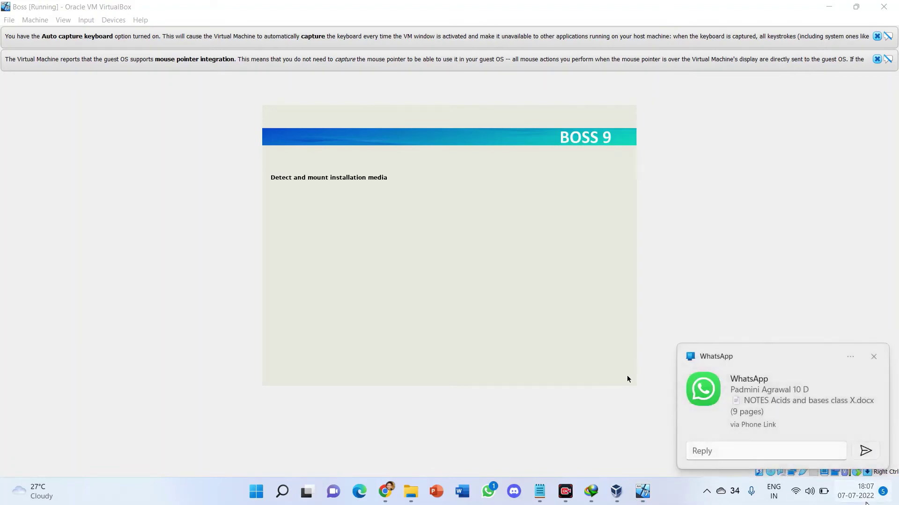
{"action": "left_click", "coordinate": [580, 417]}
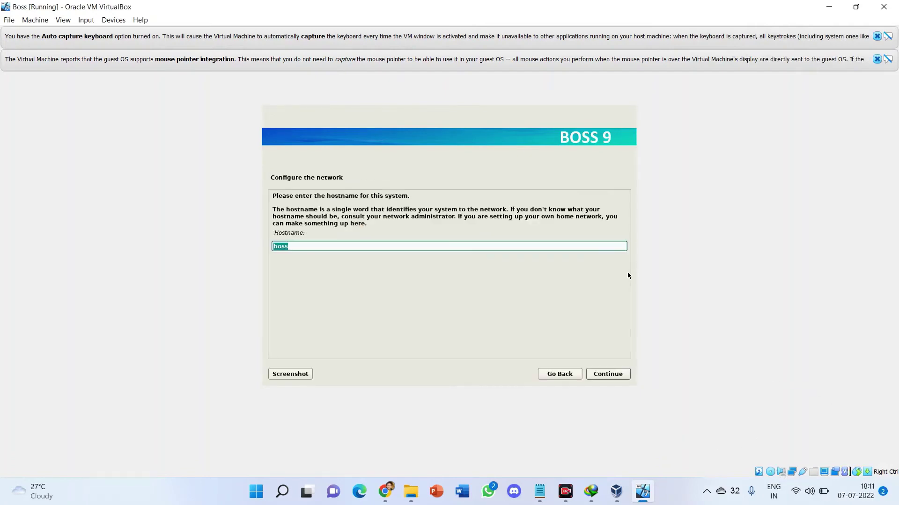
Keep boss as the hostname and set up the user account with the user's full name, username and account password.
{"action": "left_click", "coordinate": [611, 375]}
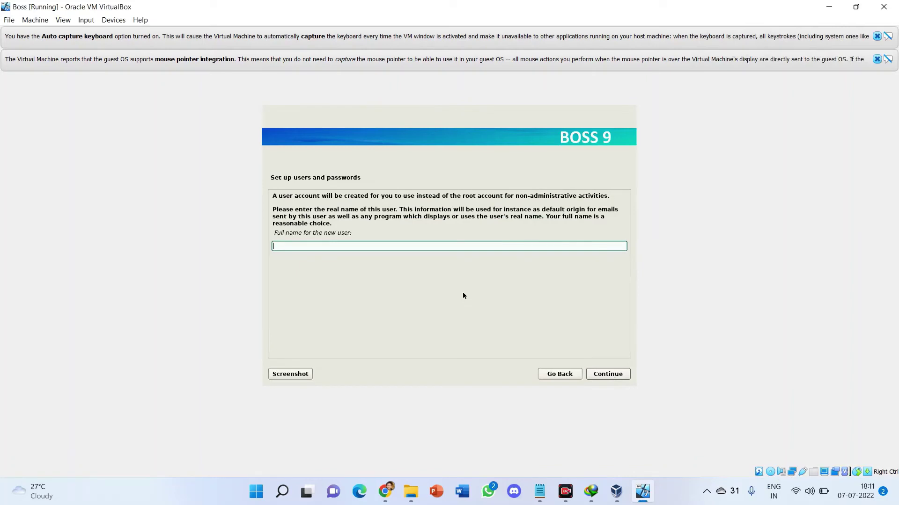
{"action": "type", "text": "dhanwinn"}
{"action": "key", "text": "Return"}
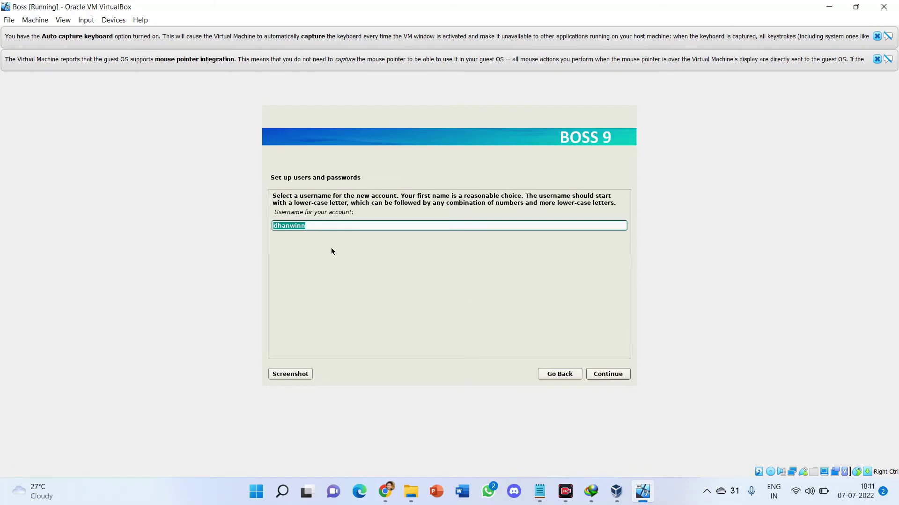
{"action": "left_click", "coordinate": [608, 374]}
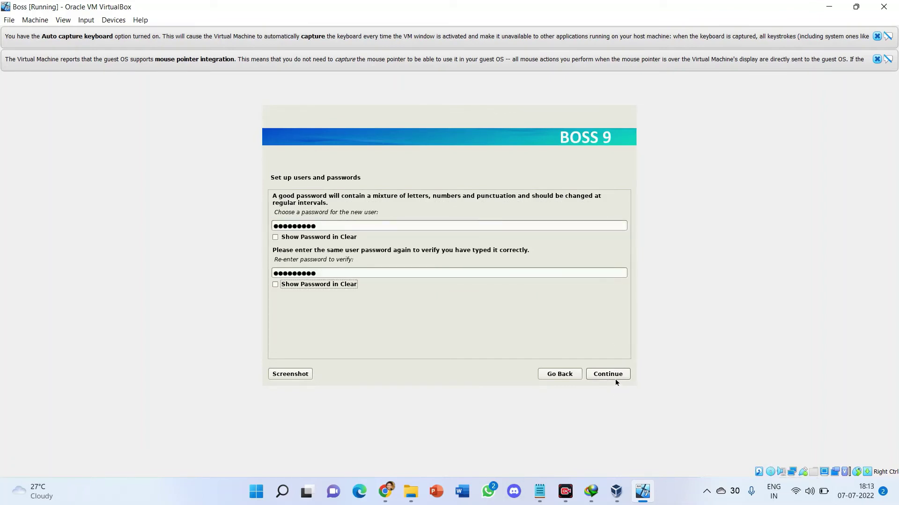
{"action": "left_click", "coordinate": [616, 377]}
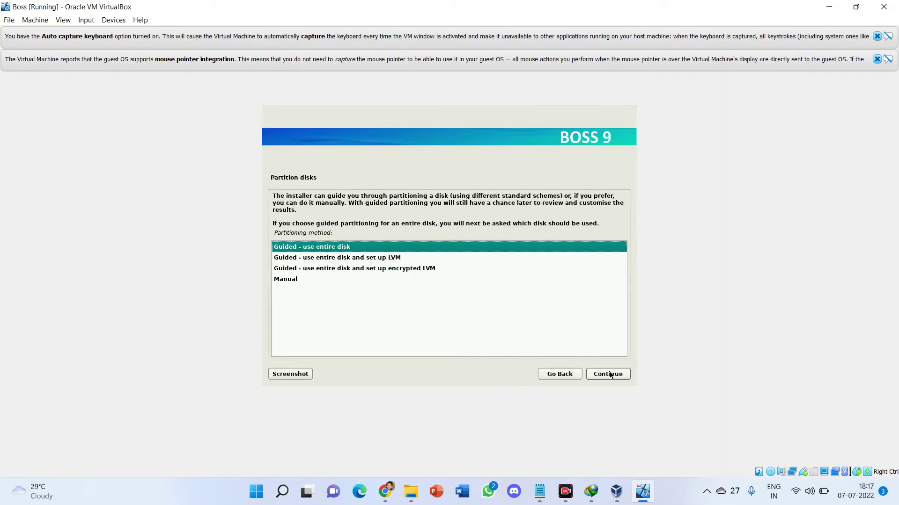
Partition the VBOX hard disk with guided use of the entire disk and all files in one partition, and write the changes to disk.
{"action": "left_click", "coordinate": [608, 377]}
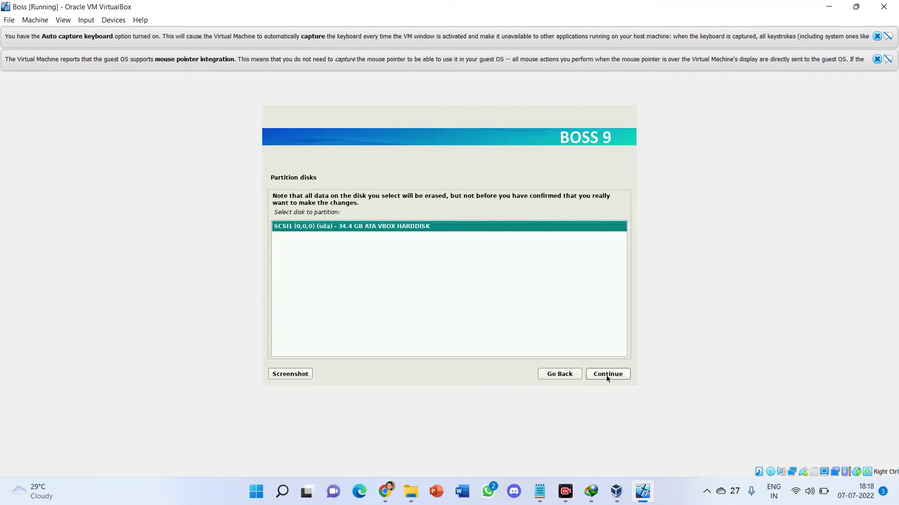
{"action": "left_click", "coordinate": [608, 372]}
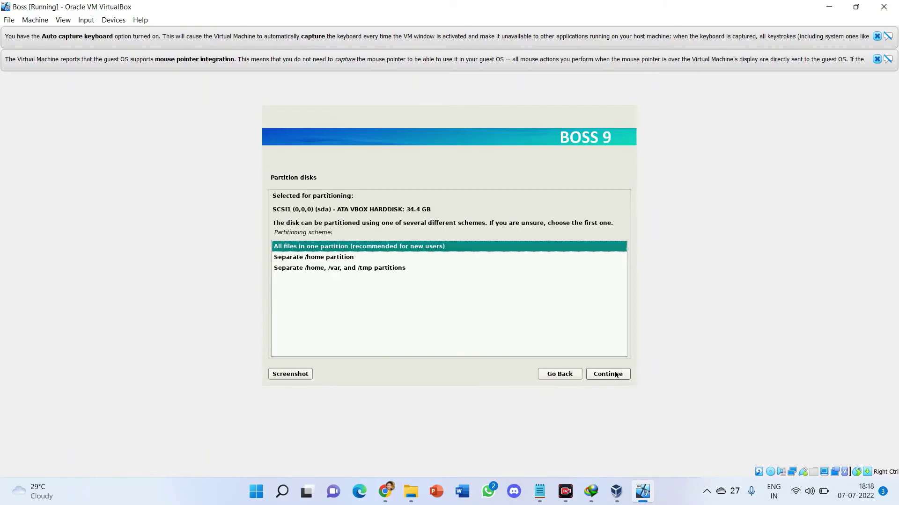
{"action": "left_click", "coordinate": [615, 374]}
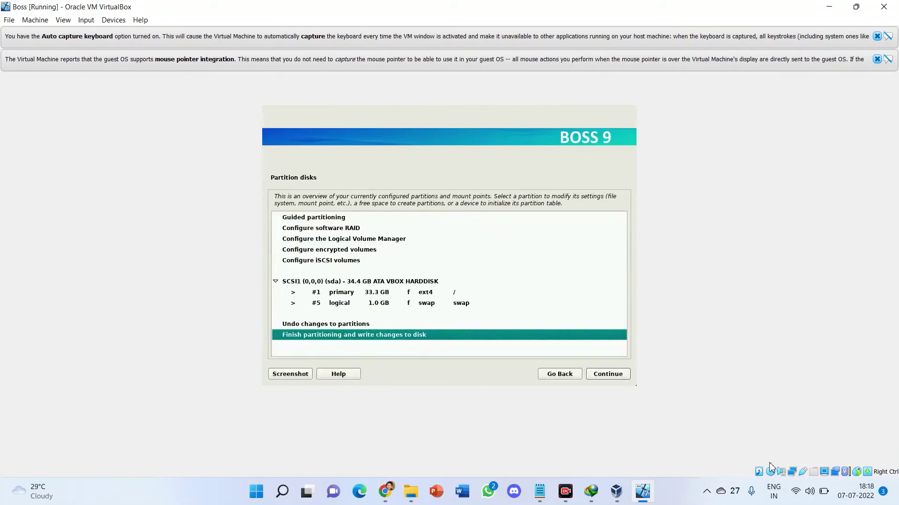
{"action": "left_click", "coordinate": [611, 374]}
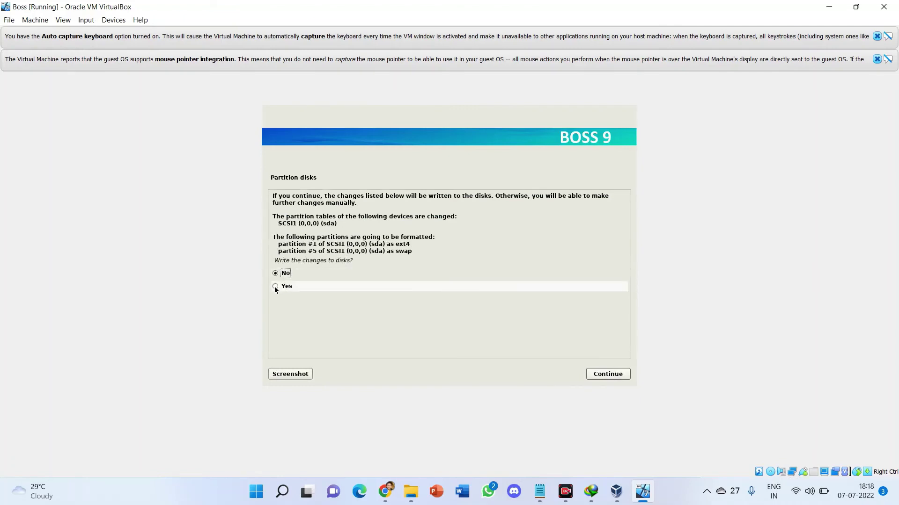
{"action": "left_click", "coordinate": [274, 286]}
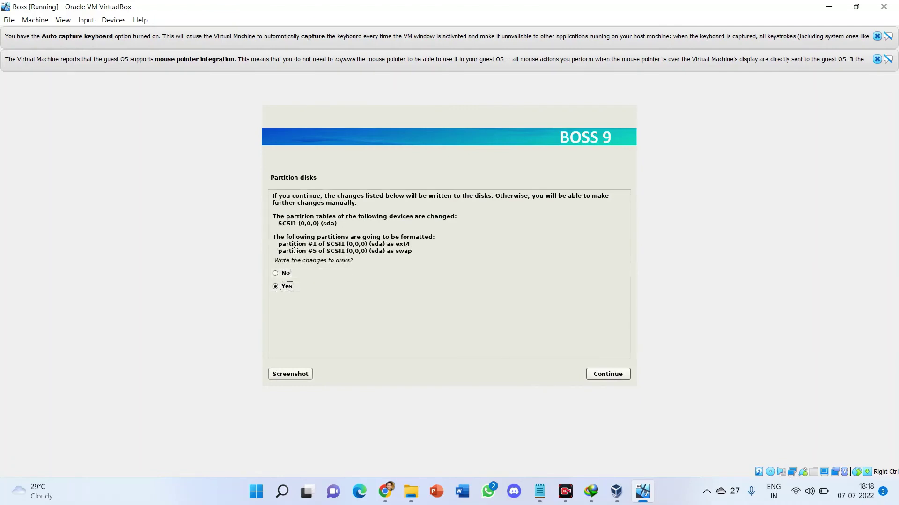
{"action": "left_click", "coordinate": [614, 375]}
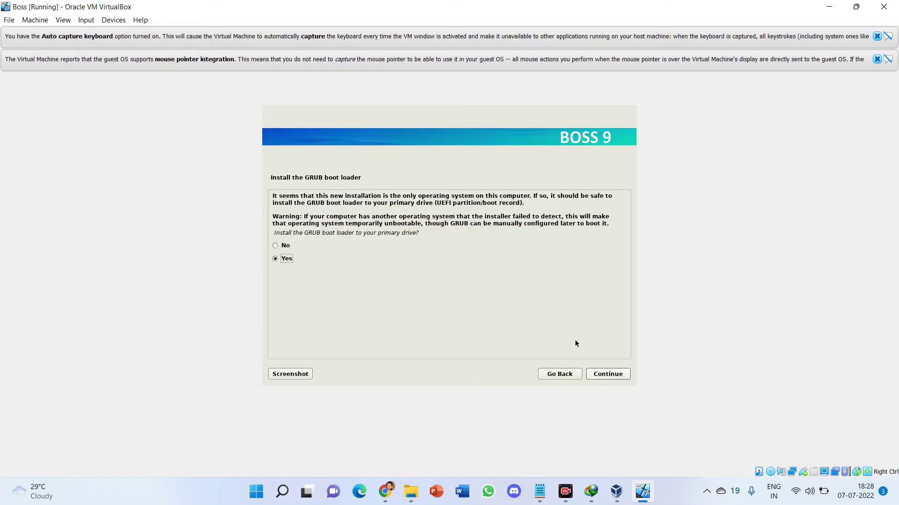
Install the GRUB boot loader on /dev/sda and finish the installation by booting into the new system.
{"action": "left_click", "coordinate": [601, 375]}
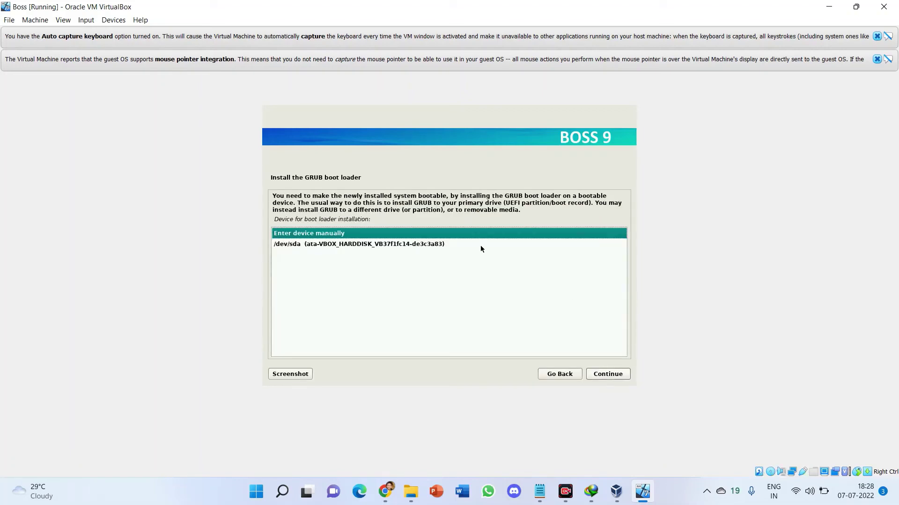
{"action": "left_click", "coordinate": [481, 245]}
{"action": "left_click", "coordinate": [609, 376]}
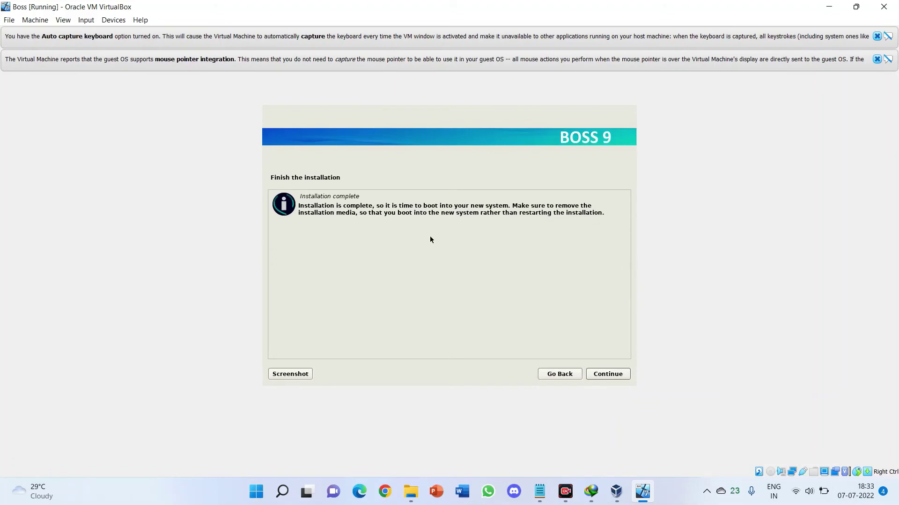
{"action": "left_click", "coordinate": [611, 375]}
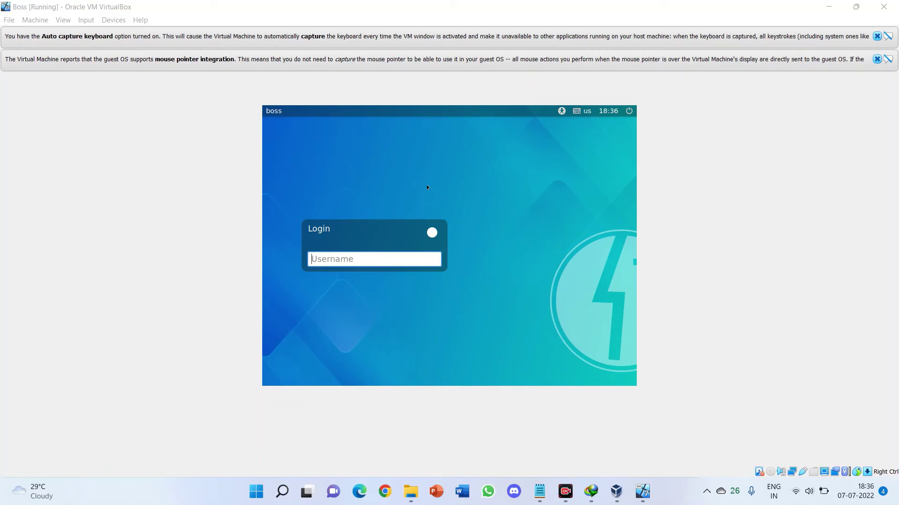
Log in to the installed BOSS system with the account's username and password.
{"action": "left_click", "coordinate": [365, 256]}
{"action": "type", "text": "d"}
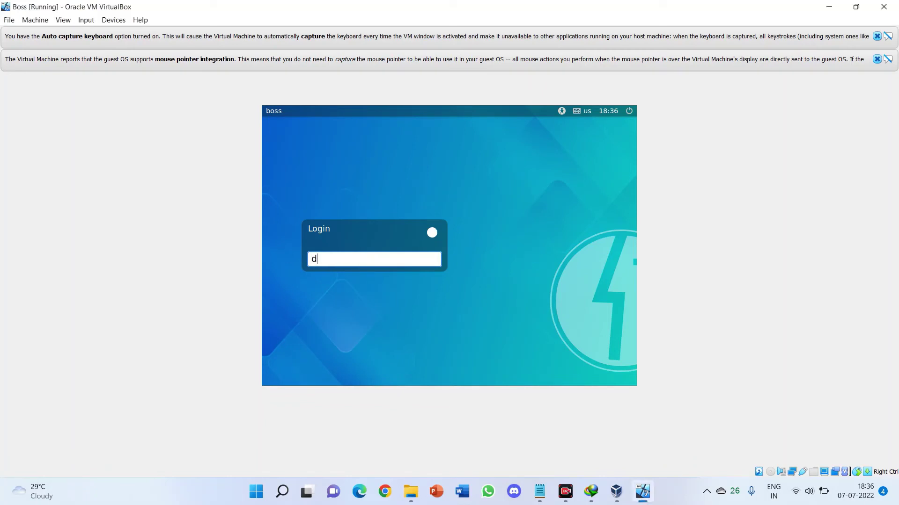
{"action": "type", "text": "hanwinn"}
{"action": "key", "text": "Return"}
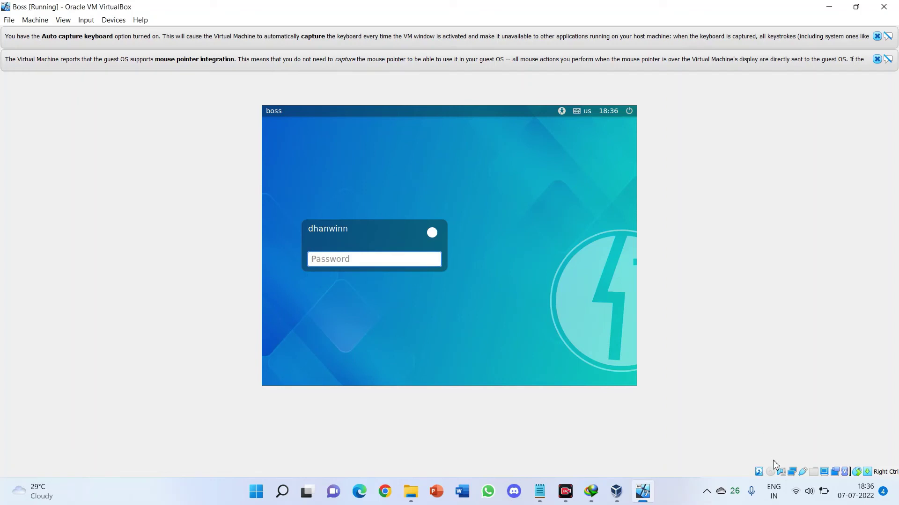
{"action": "type", "text": "•••••••••"}
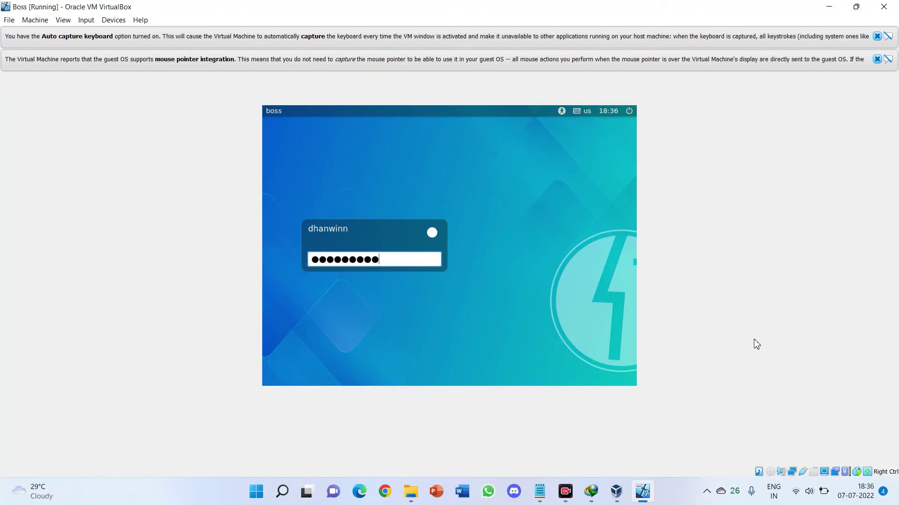
{"action": "key", "text": "Return"}
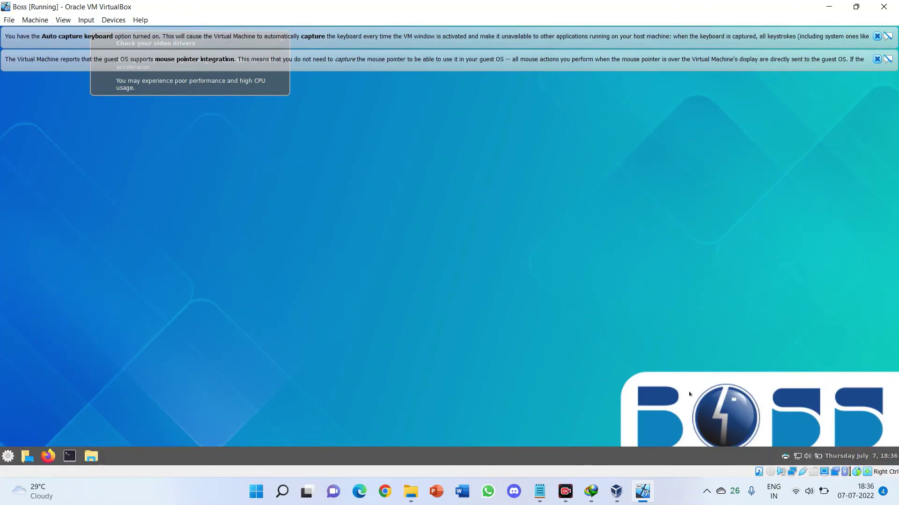
Open LibreOffice Writer, dismiss the Tip of the Day, and write a one-line request to subscribe to the channel right now.
{"action": "left_click", "coordinate": [8, 456]}
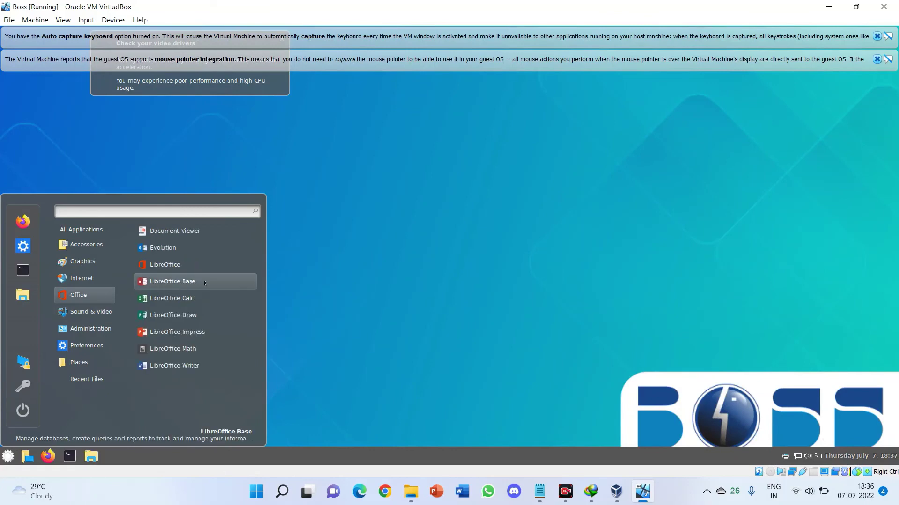
{"action": "left_click", "coordinate": [157, 367]}
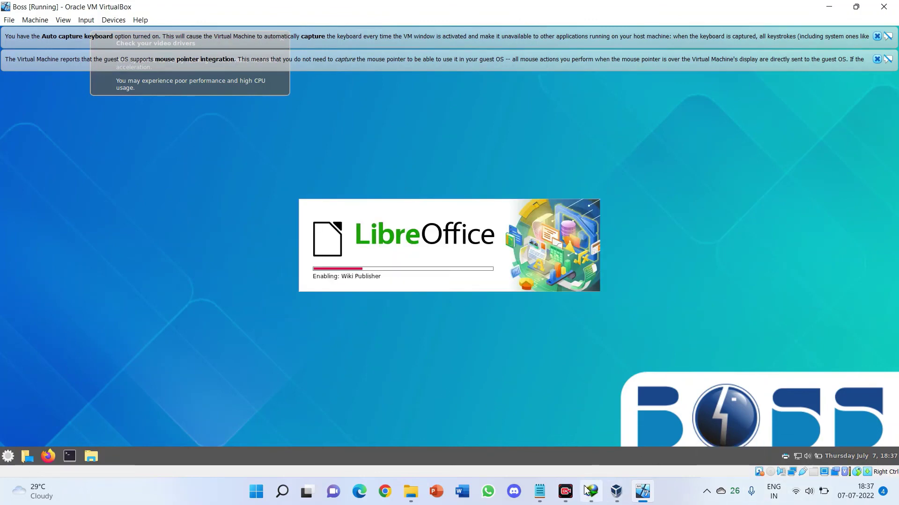
{"action": "mouse_move", "coordinate": [607, 489]}
{"action": "left_click", "coordinate": [566, 492]}
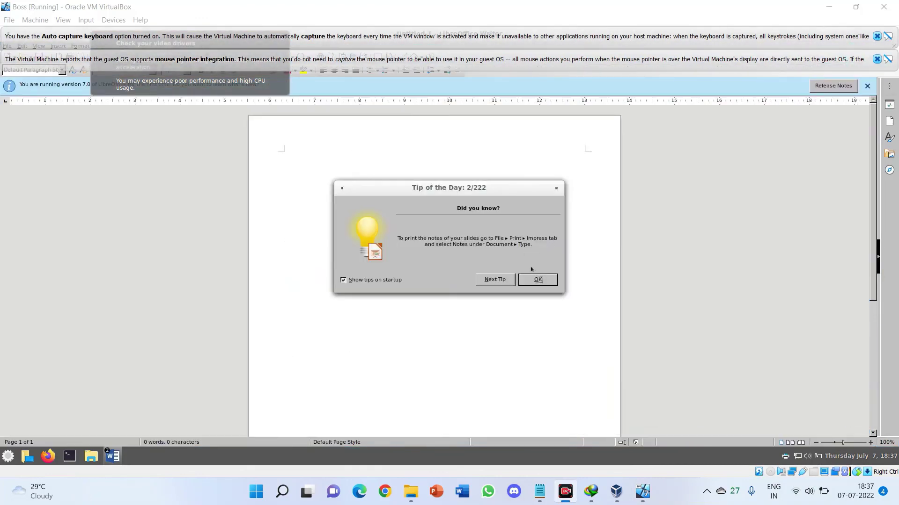
{"action": "left_click", "coordinate": [556, 188]}
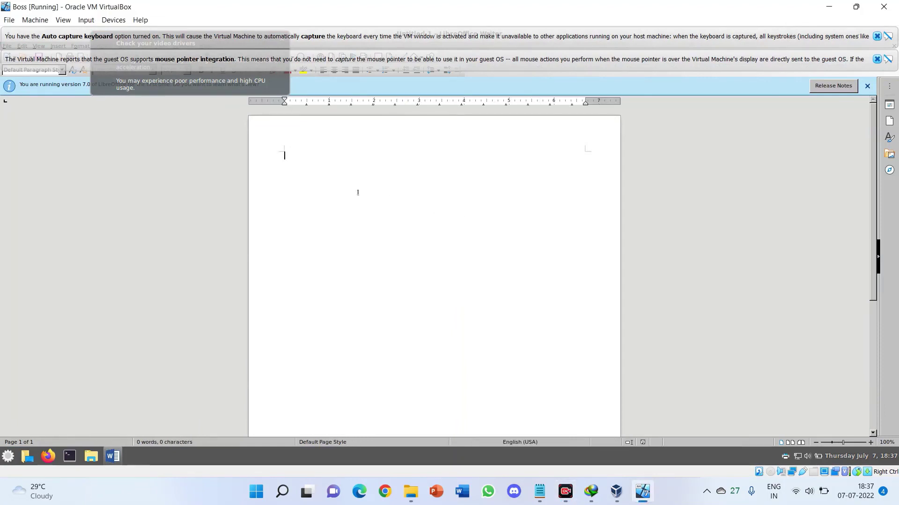
{"action": "type", "text": "subscribe to dhanwinn mrl right"}
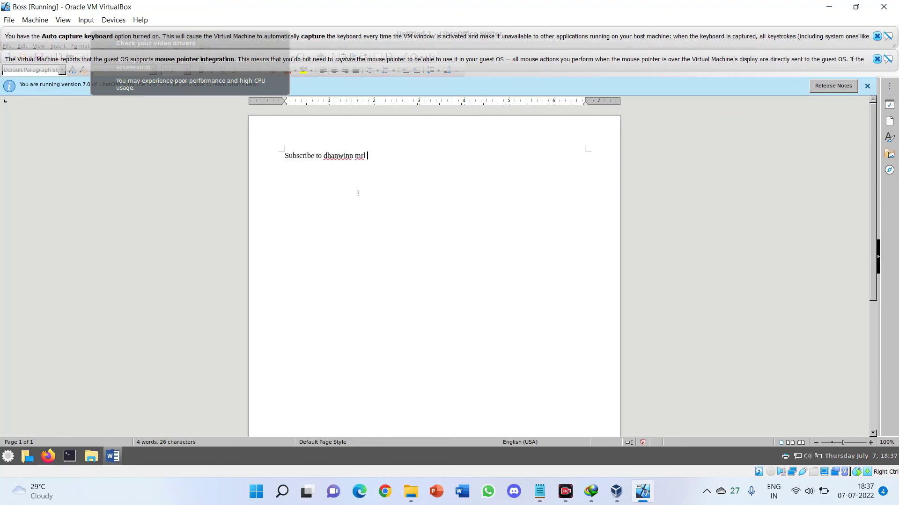
{"action": "type", "text": " now"}
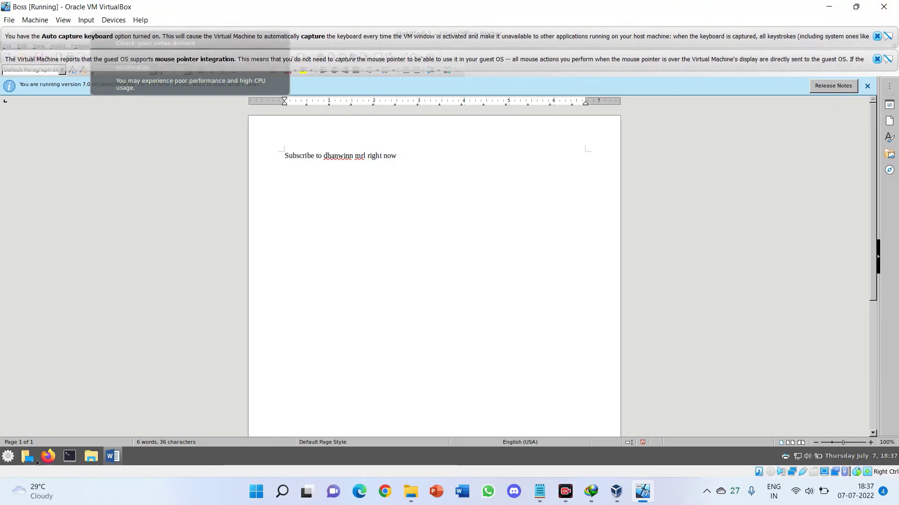
Shut down the BOSS system from its session options.
{"action": "left_click", "coordinate": [4, 458]}
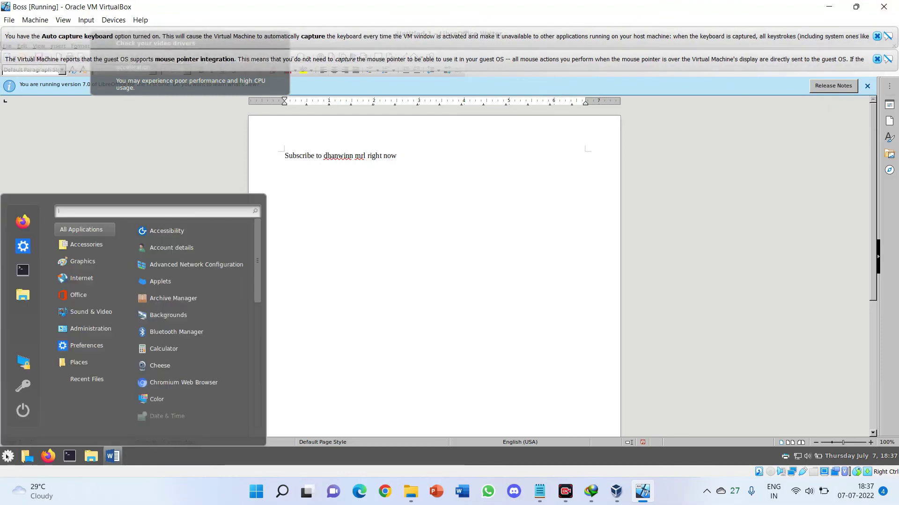
{"action": "left_click", "coordinate": [20, 416]}
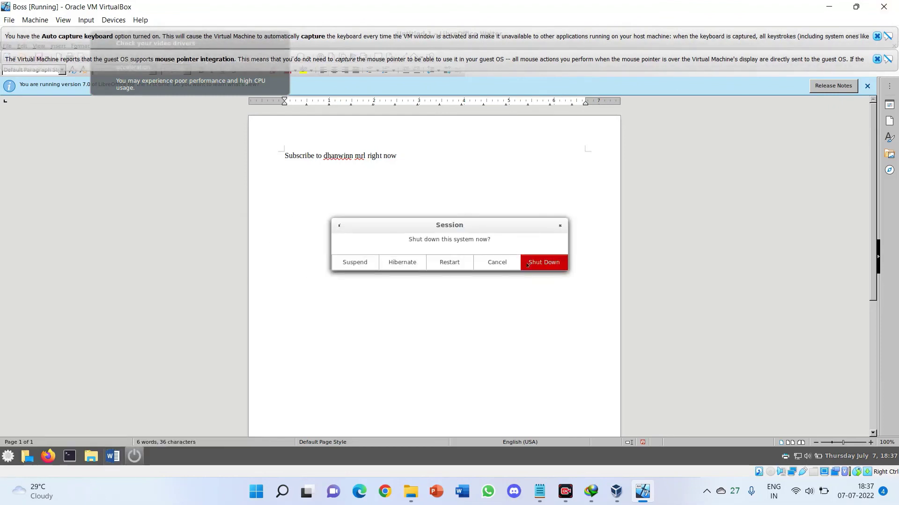
{"action": "left_click", "coordinate": [552, 266]}
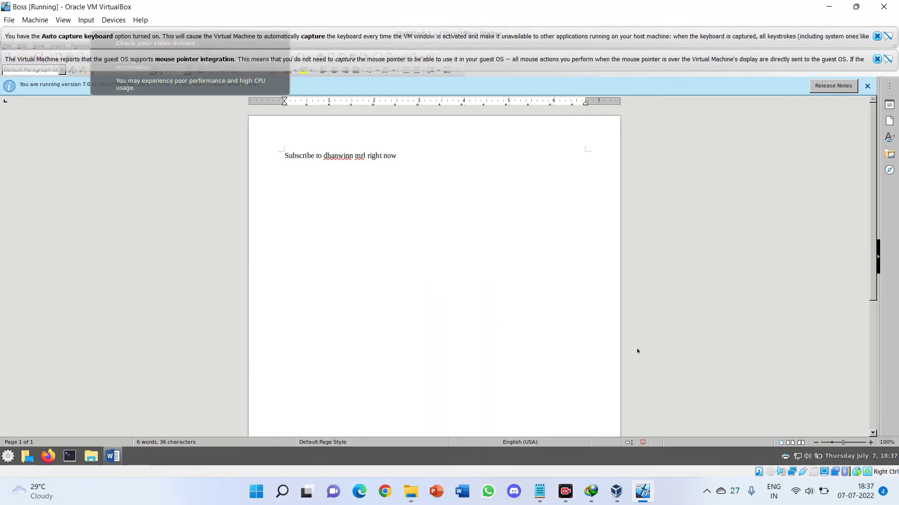